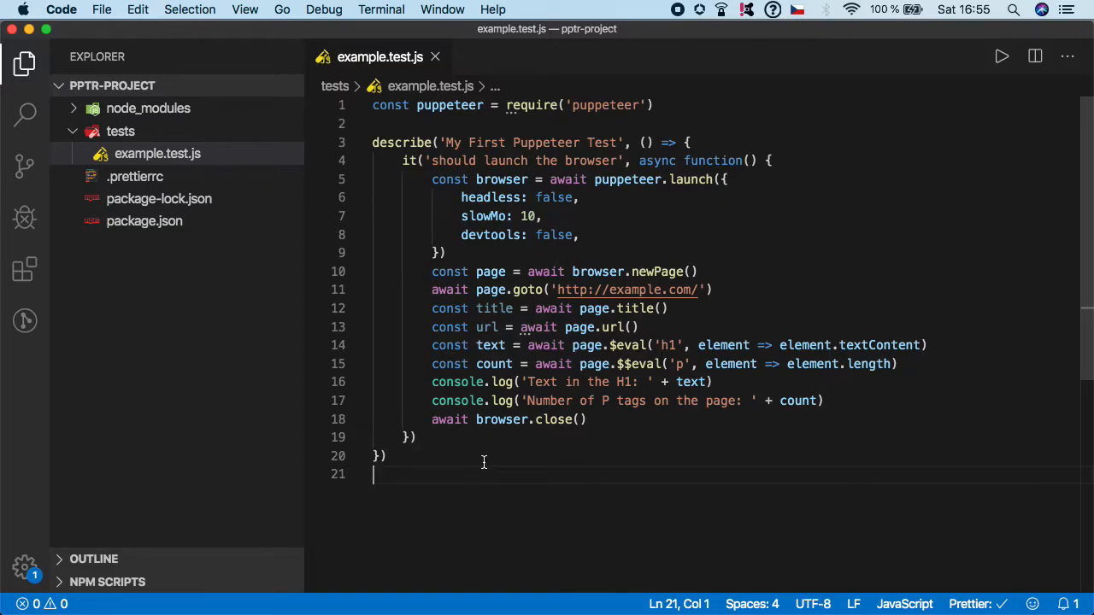
Add the line const expect = require('chai').expect below the puppeteer import.
{"action": "left_click", "coordinate": [681, 108]}
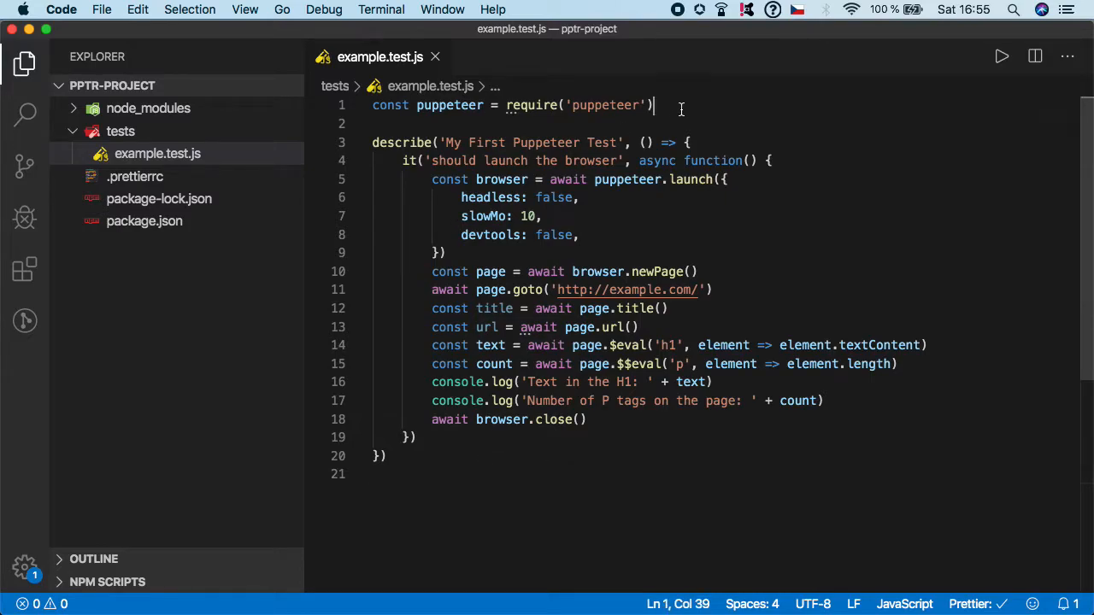
{"action": "key", "text": "Return"}
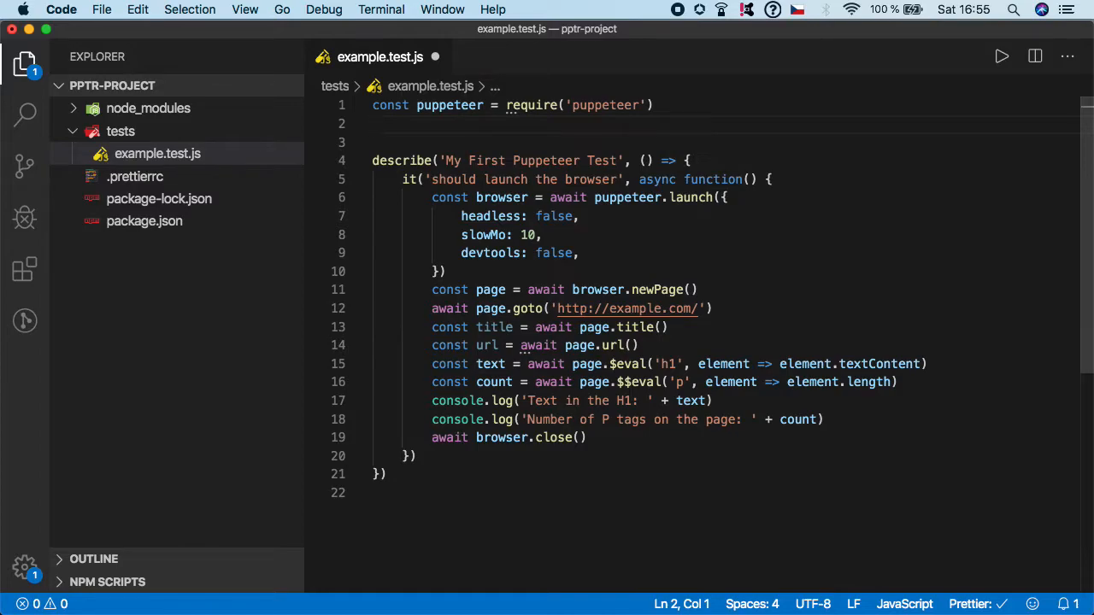
{"action": "type", "text": "const "}
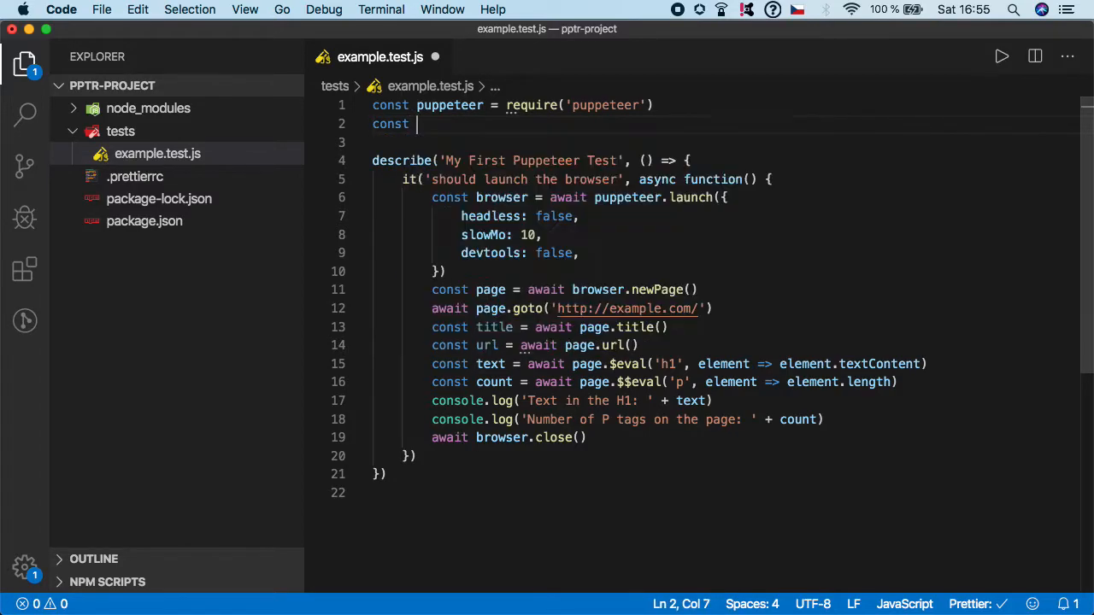
{"action": "type", "text": "expect"}
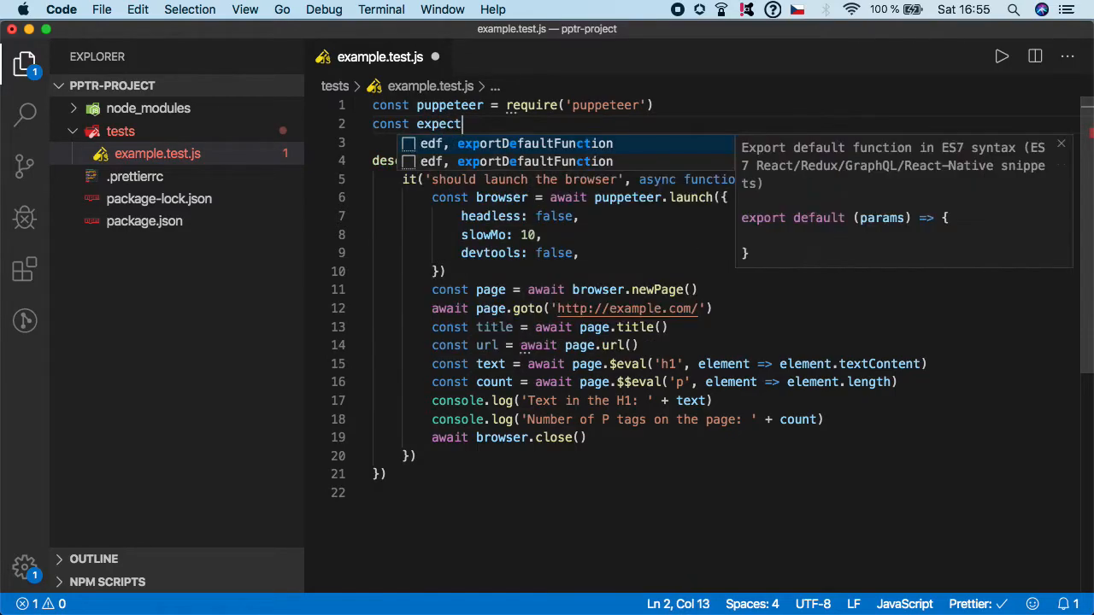
{"action": "type", "text": " = req"}
{"action": "key", "text": "Return"}
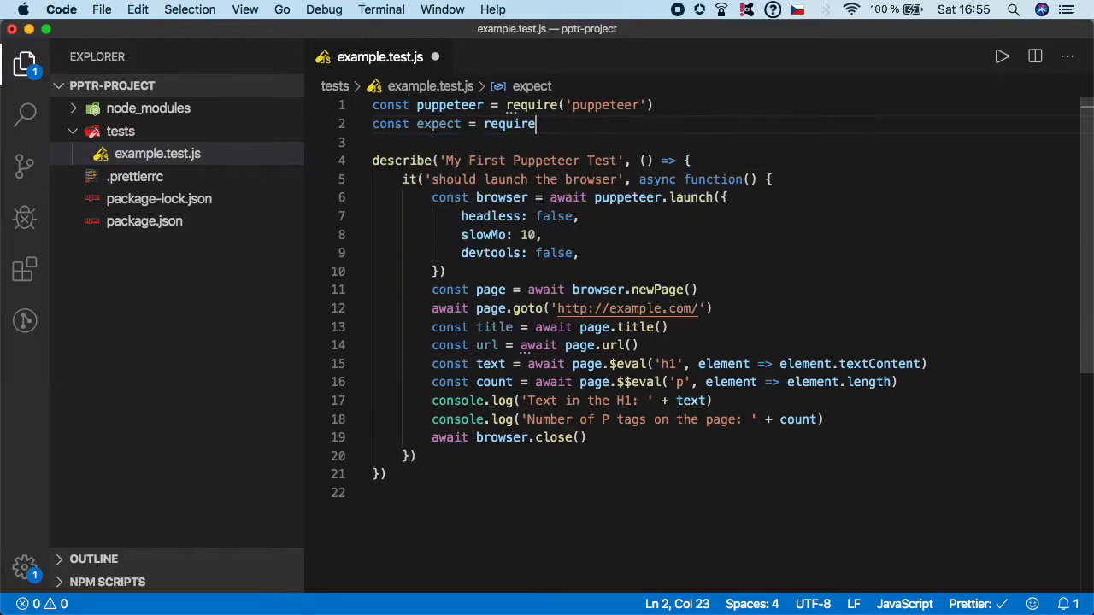
{"action": "type", "text": "("}
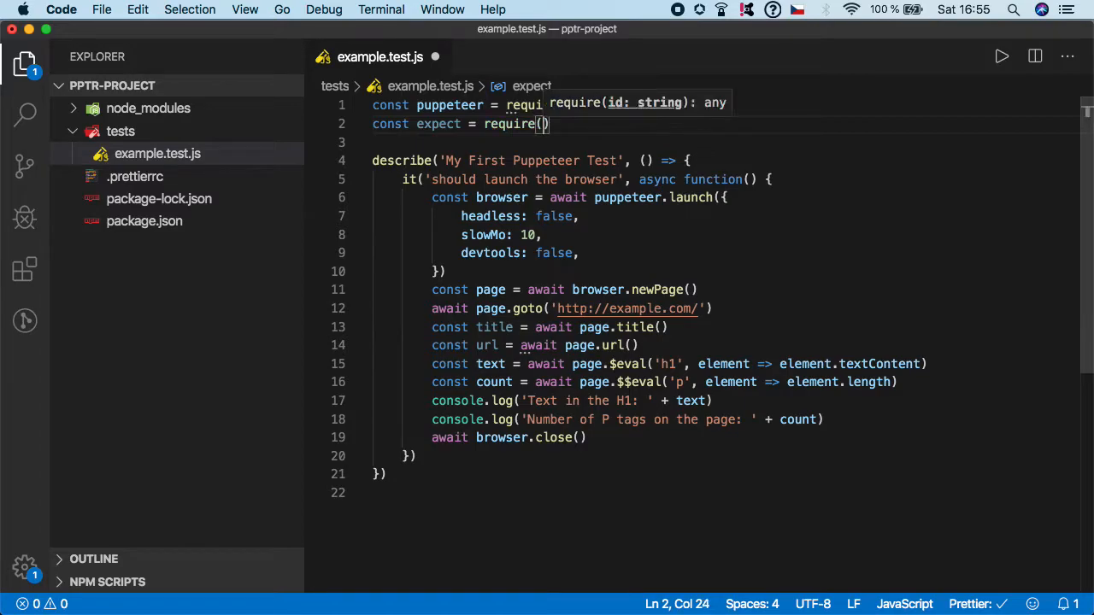
{"action": "type", "text": "'"}
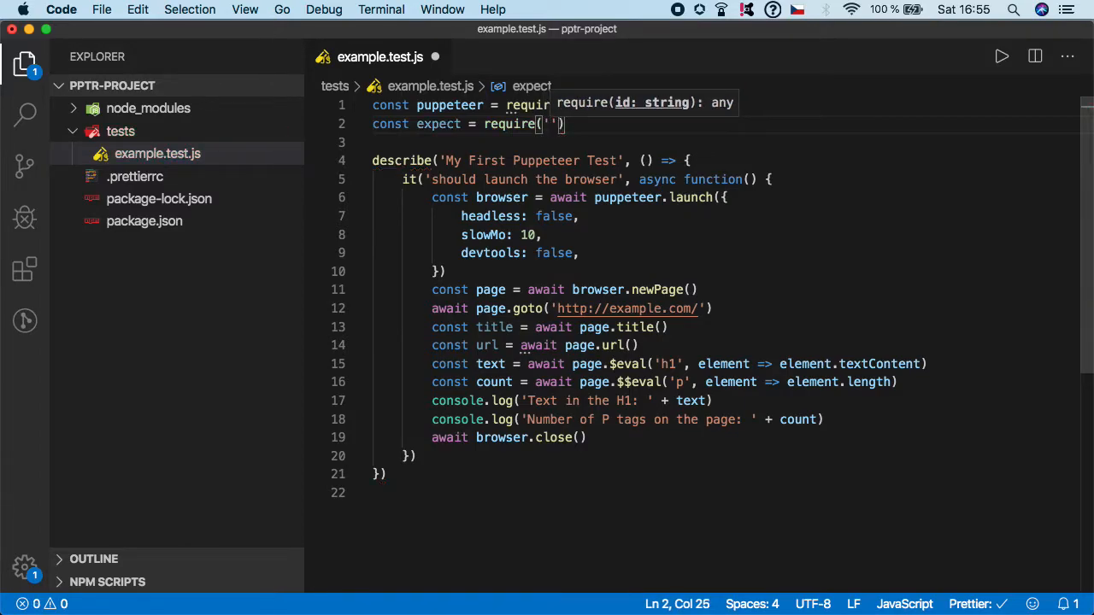
{"action": "type", "text": "chai')"}
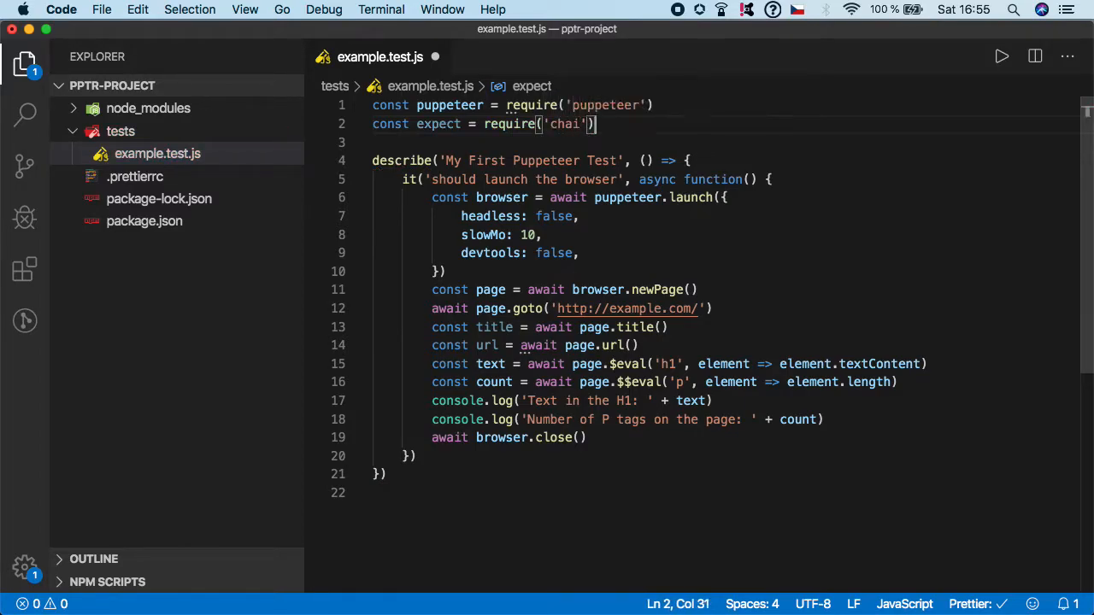
{"action": "type", "text": ".ex"}
{"action": "key", "text": "Return"}
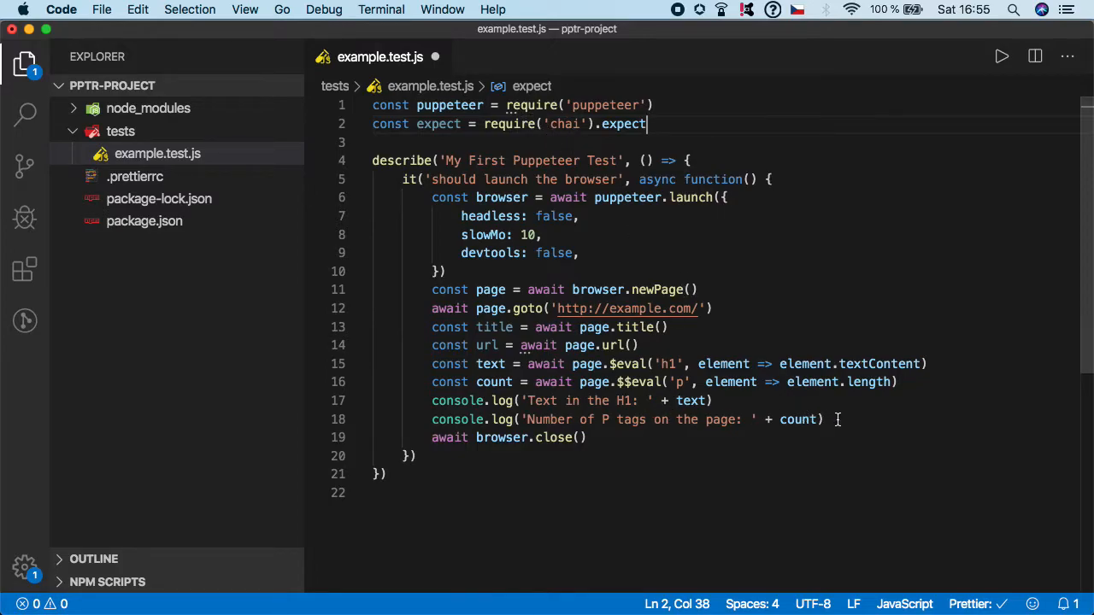
Delete the two console.log lines and leave blank lines before browser.close() for the assertions.
{"action": "left_click_drag", "start_coordinate": [826, 418], "coordinate": [338, 410]}
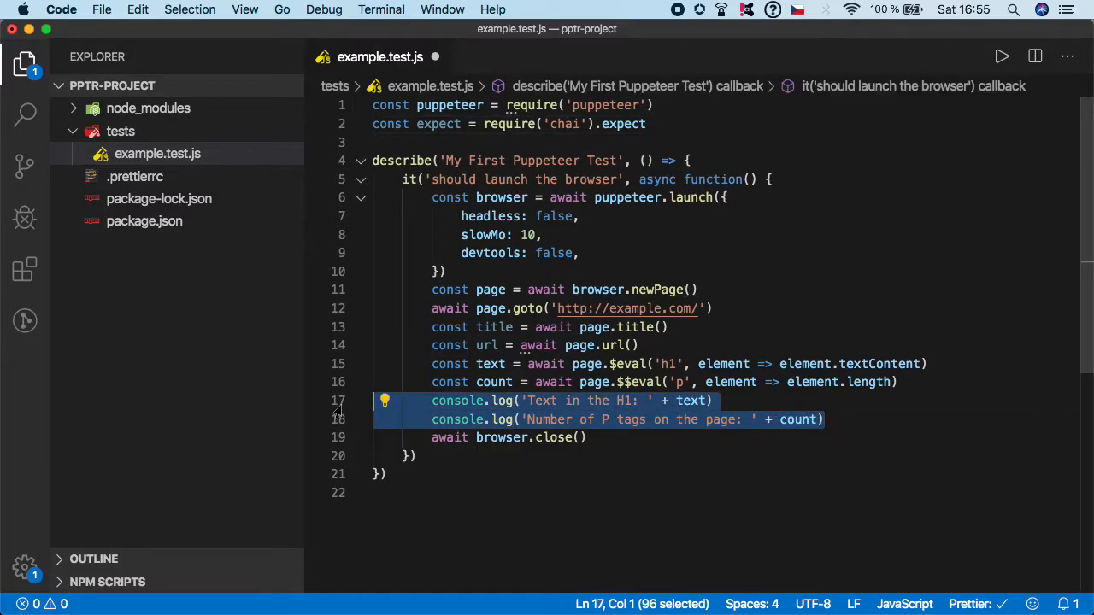
{"action": "key", "text": "BackSpace"}
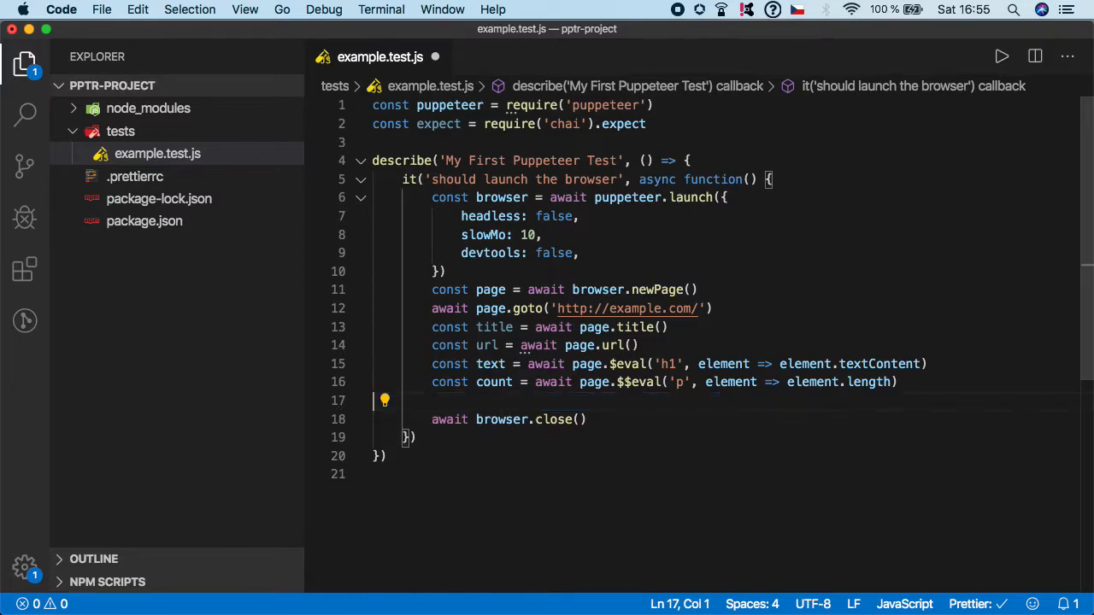
{"action": "key", "text": "BackSpace"}
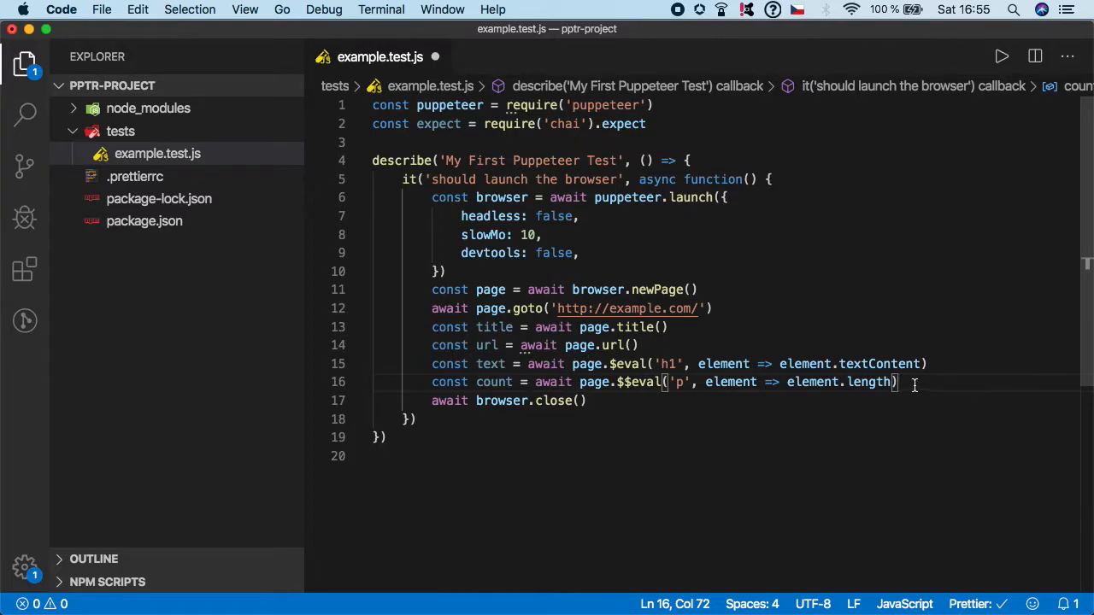
{"action": "key", "text": "Return"}
{"action": "key", "text": "Return"}
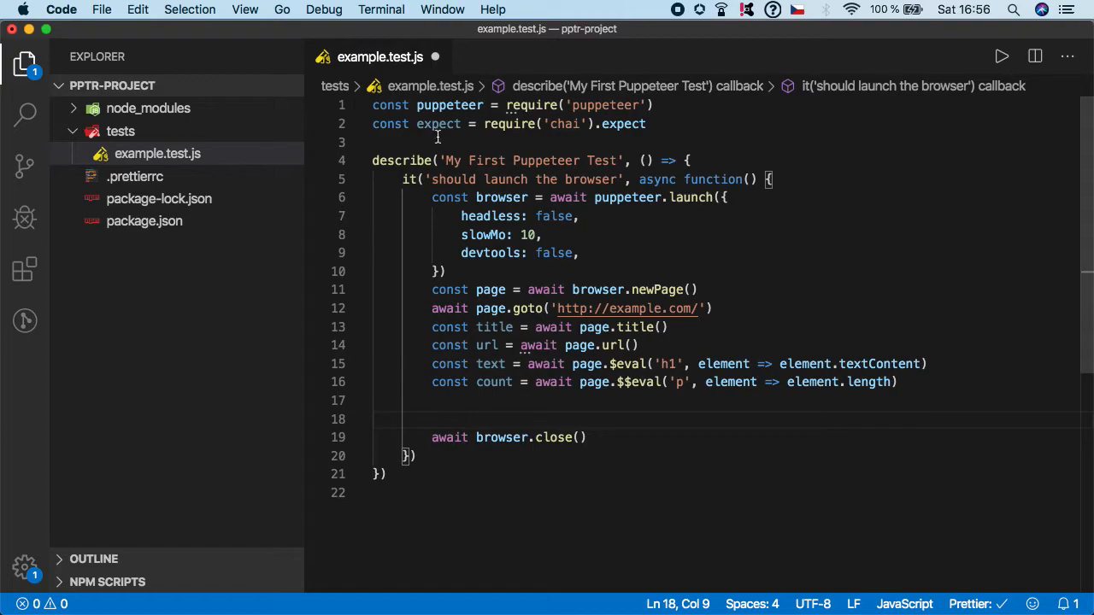
{"action": "type", "text": "expe"}
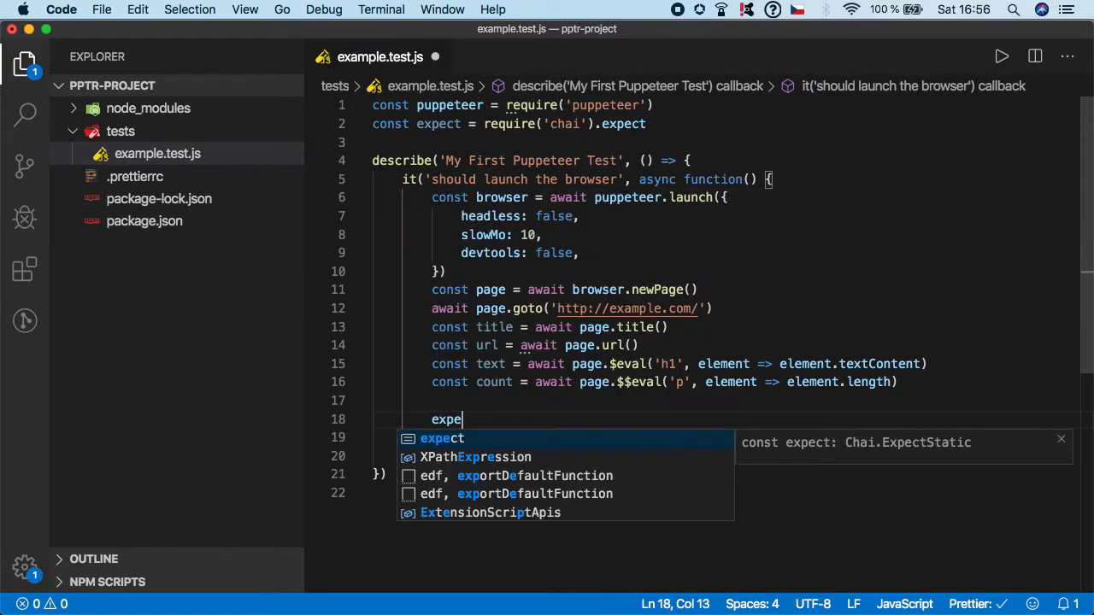
{"action": "type", "text": "ct("}
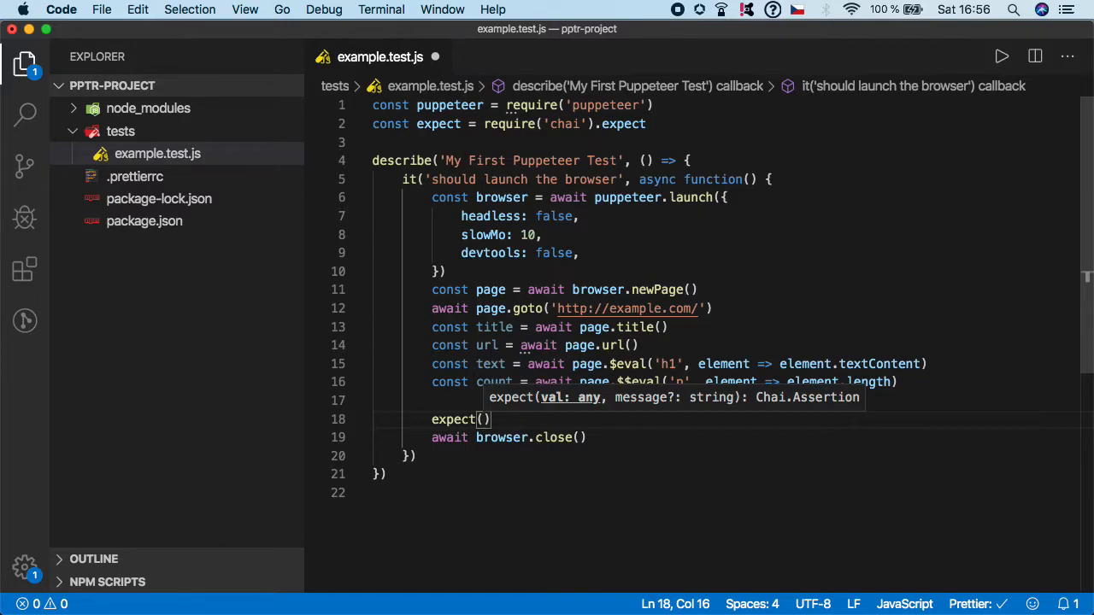
{"action": "type", "text": "title"}
Write expect(title).to.be.a('string', 'Example Domain') before browser.close() and save the file.
{"action": "left_click", "coordinate": [557, 420]}
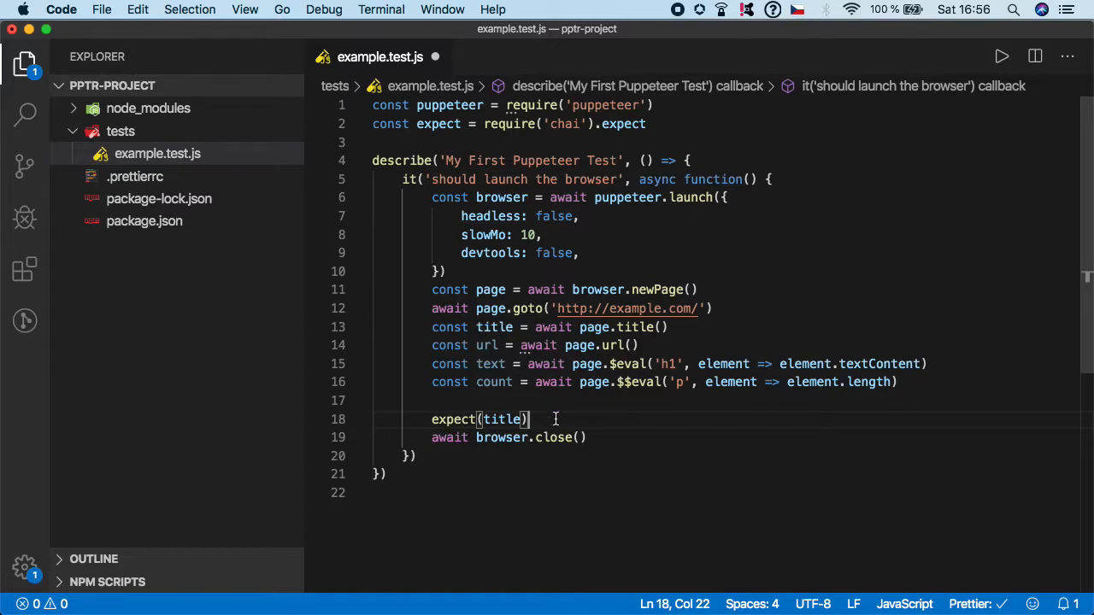
{"action": "type", "text": "."}
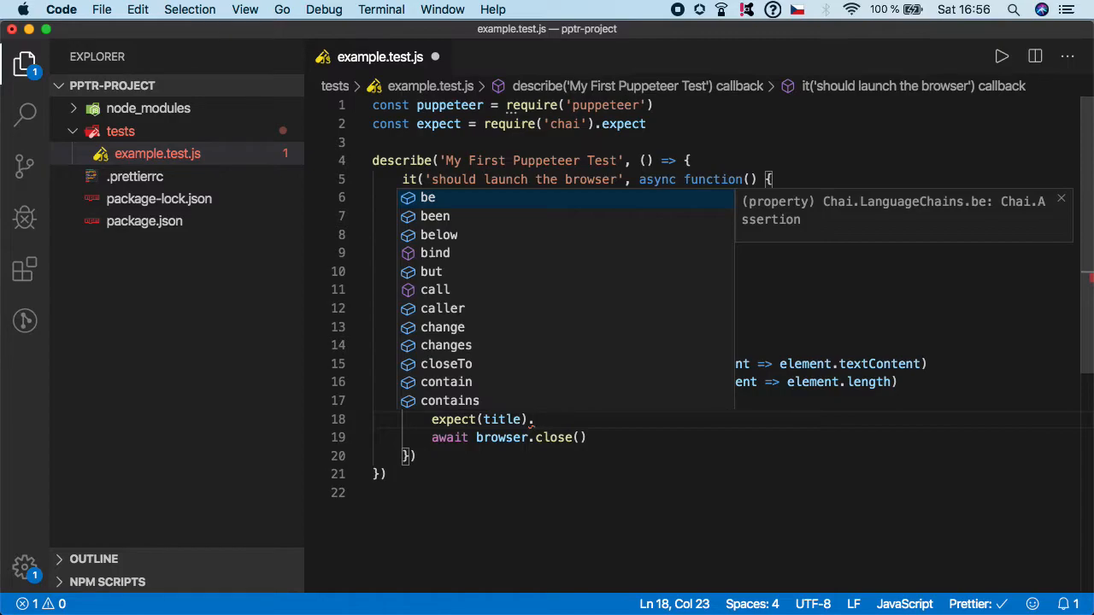
{"action": "type", "text": "to"}
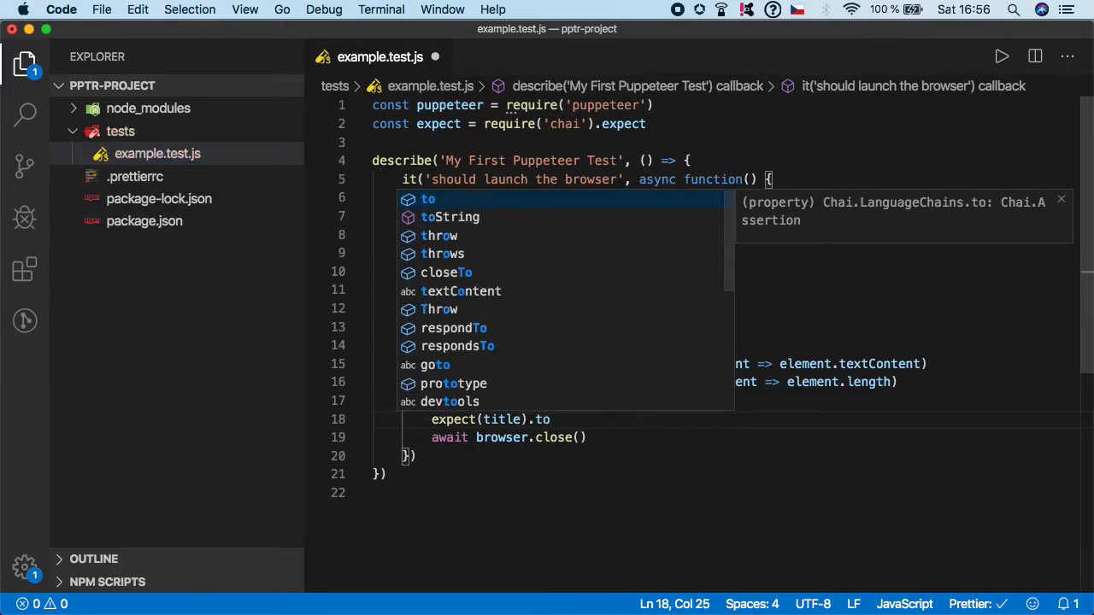
{"action": "type", "text": ".be.a"}
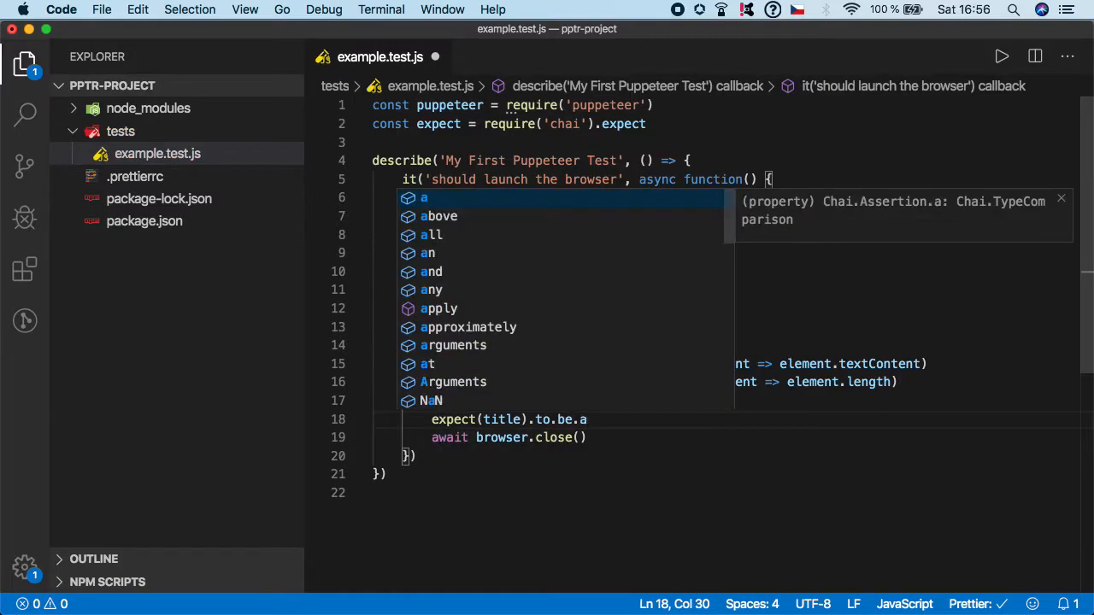
{"action": "type", "text": "('s"}
{"action": "key", "text": "BackSpace"}
{"action": "type", "text": "s"}
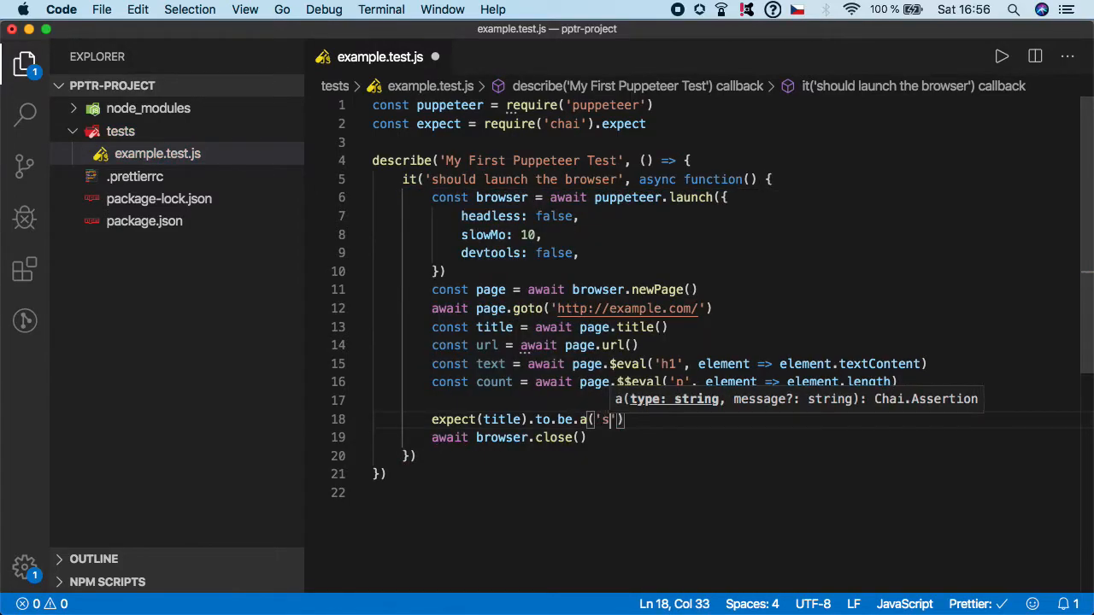
{"action": "type", "text": "tring'"}
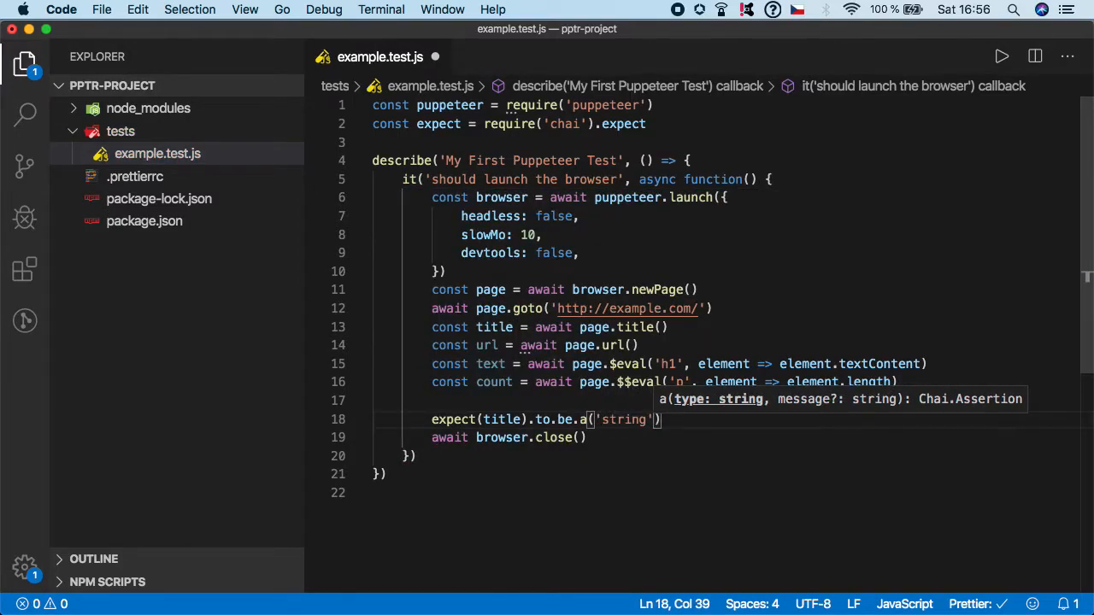
{"action": "type", "text": ", '"}
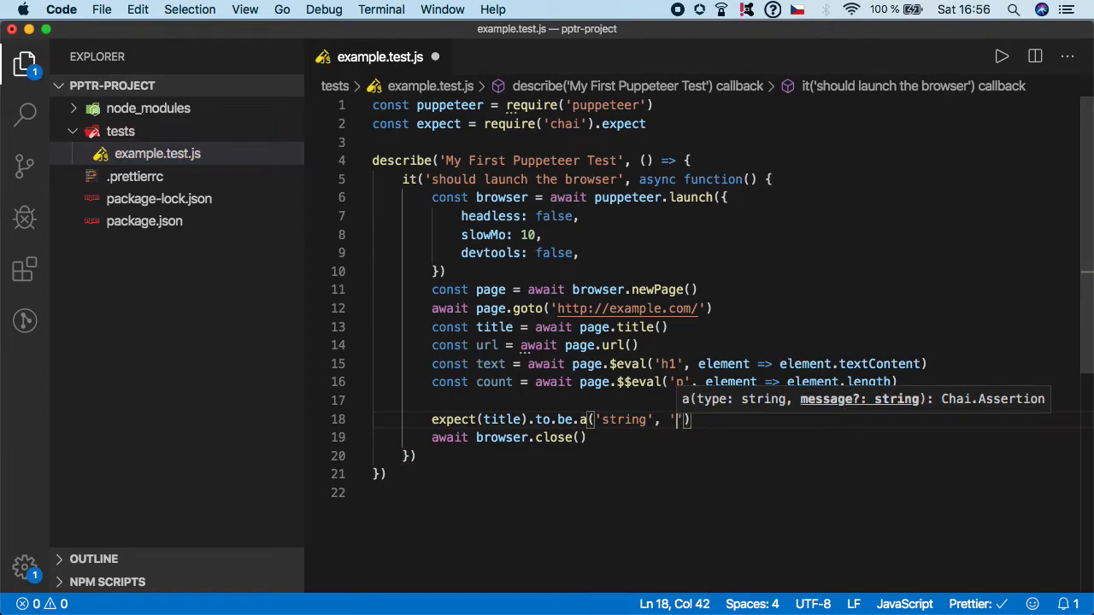
{"action": "type", "text": "Example"}
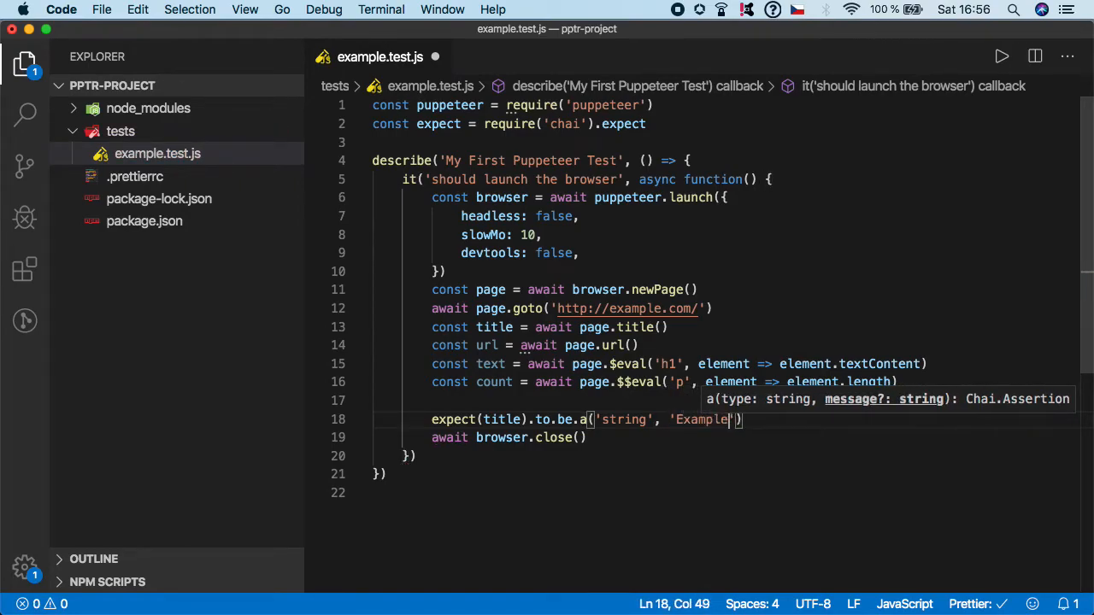
{"action": "type", "text": " Domain"}
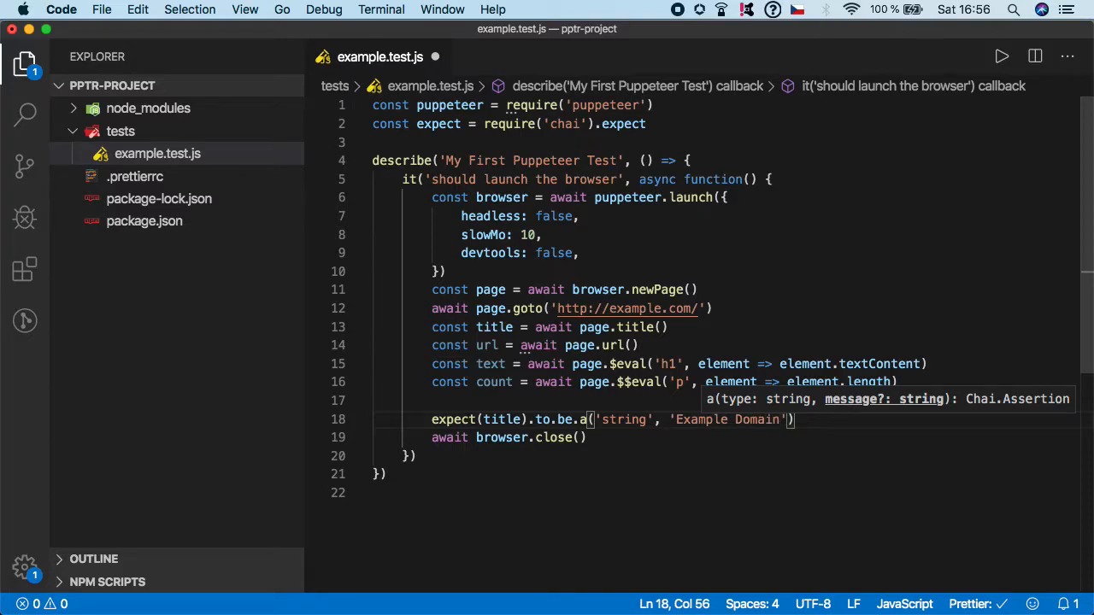
{"action": "key", "text": "super+s"}
{"action": "left_click", "coordinate": [658, 523]}
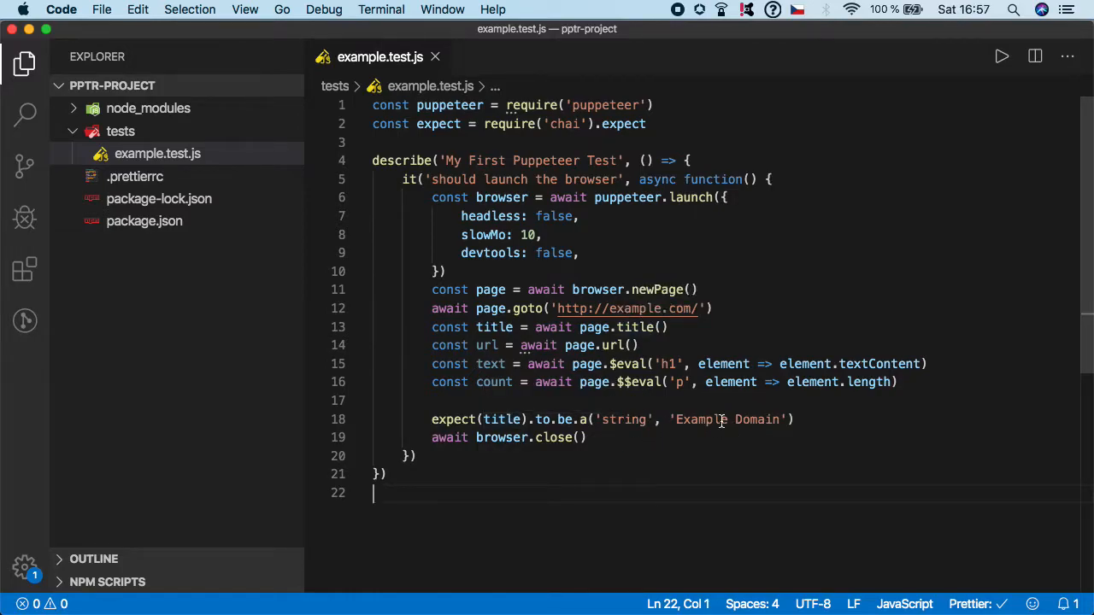
{"action": "left_click", "coordinate": [802, 420]}
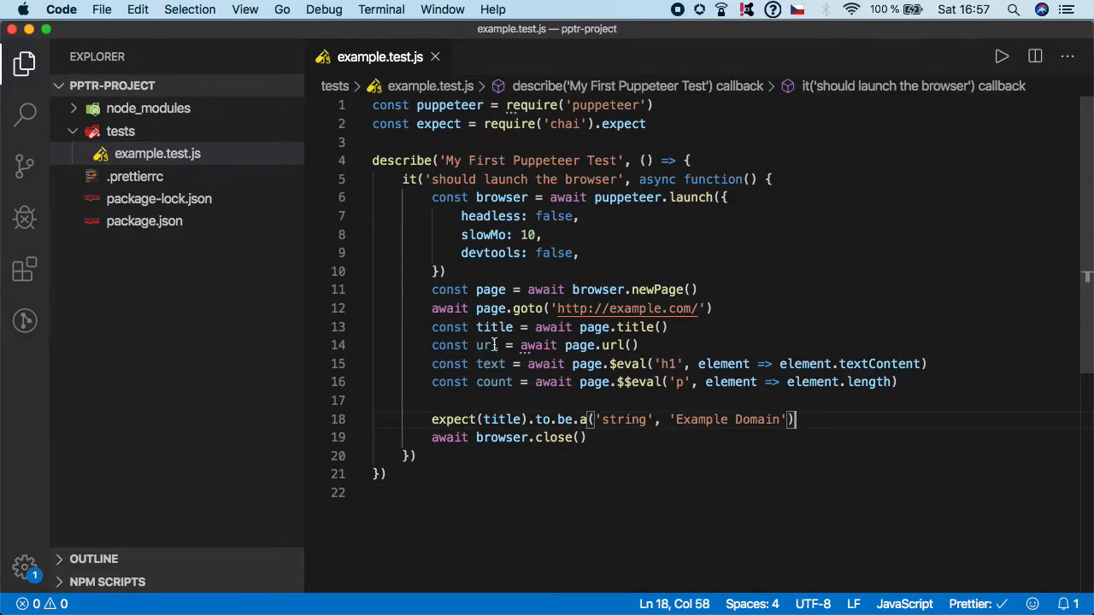
Write expect(url).to.include('example.com') on the next line, fixing the typos.
{"action": "key", "text": "Return"}
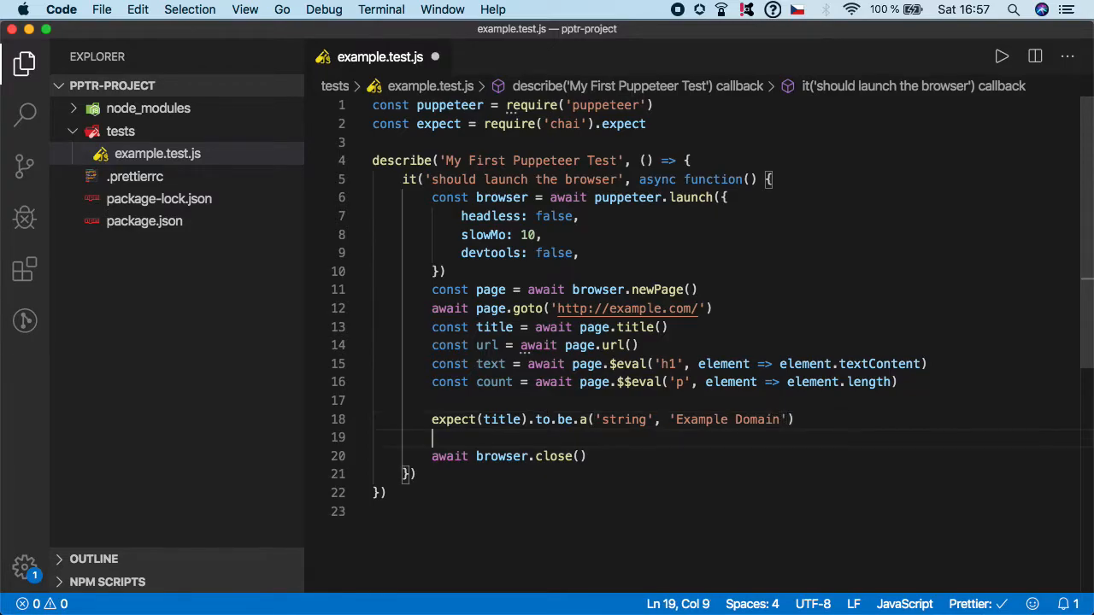
{"action": "type", "text": "expect("}
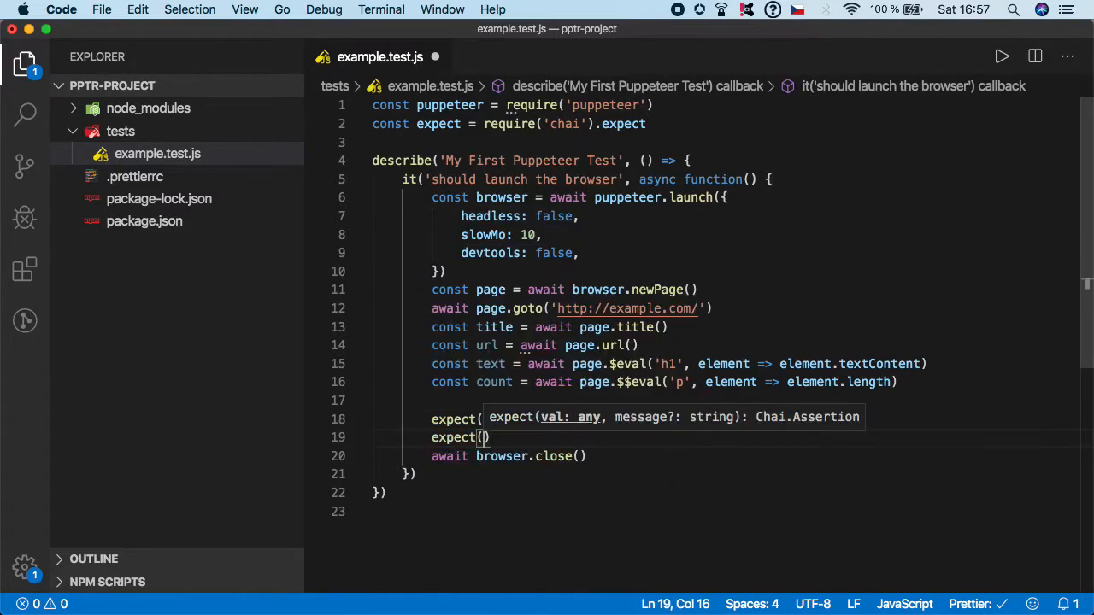
{"action": "type", "text": "url)"}
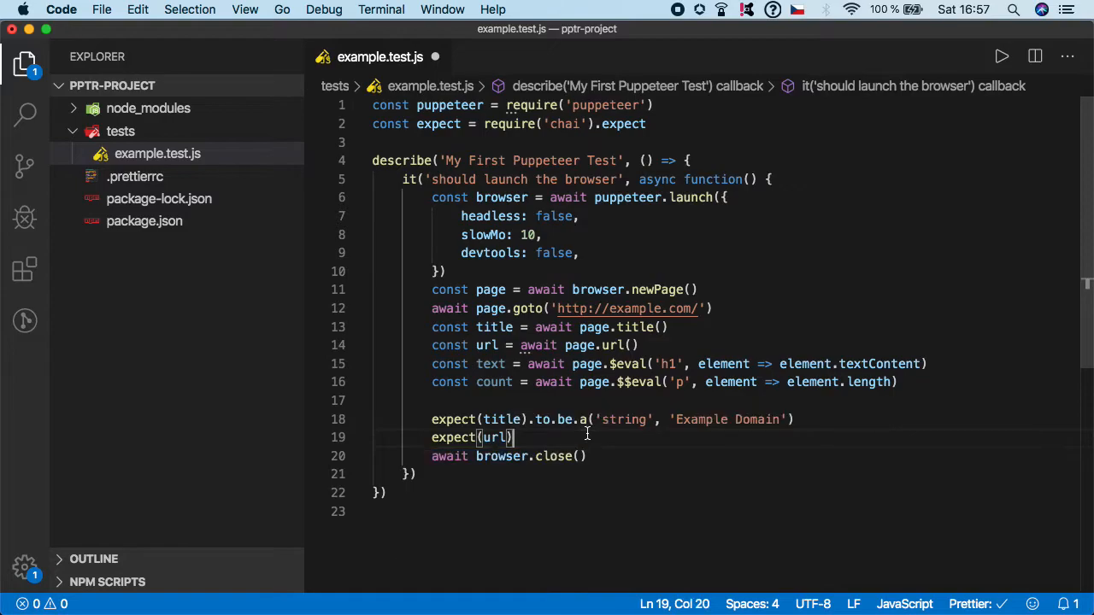
{"action": "type", "text": ".to."}
{"action": "key", "text": "BackSpace"}
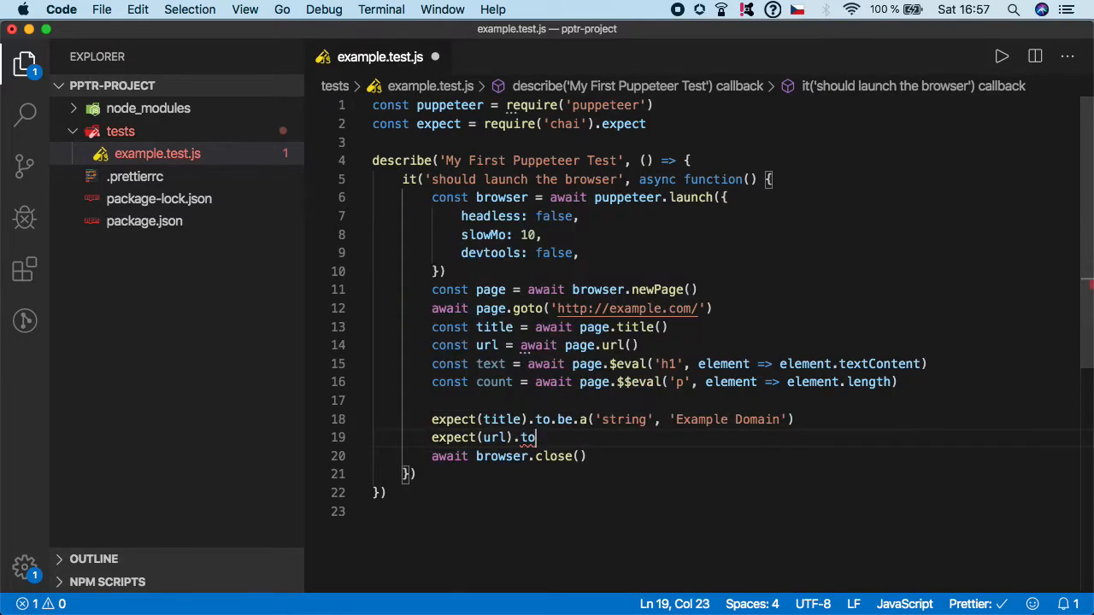
{"action": "type", "text": "."}
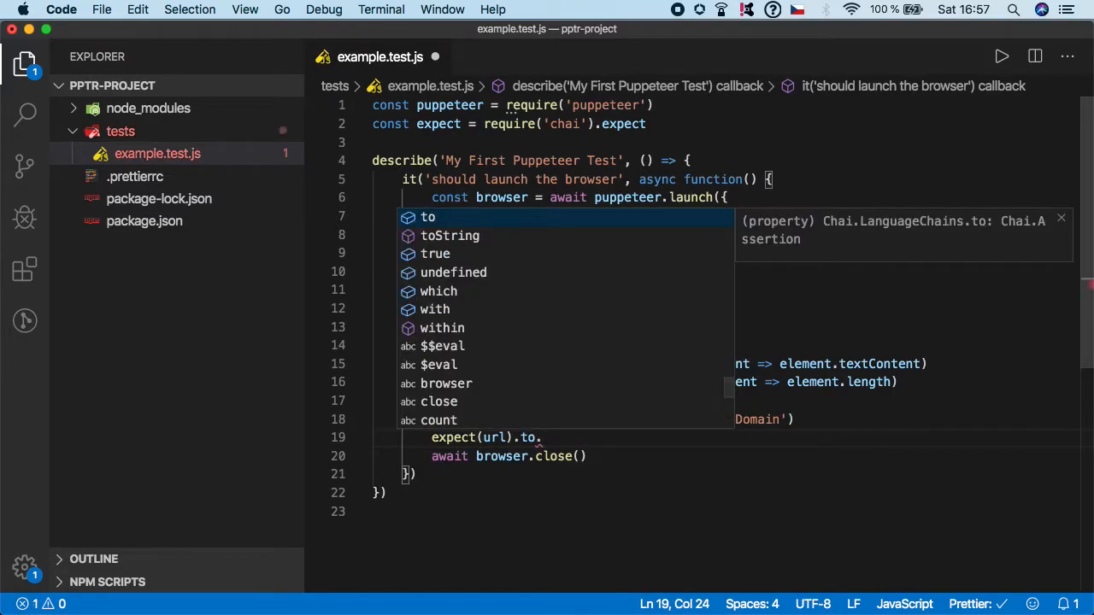
{"action": "type", "text": "in"}
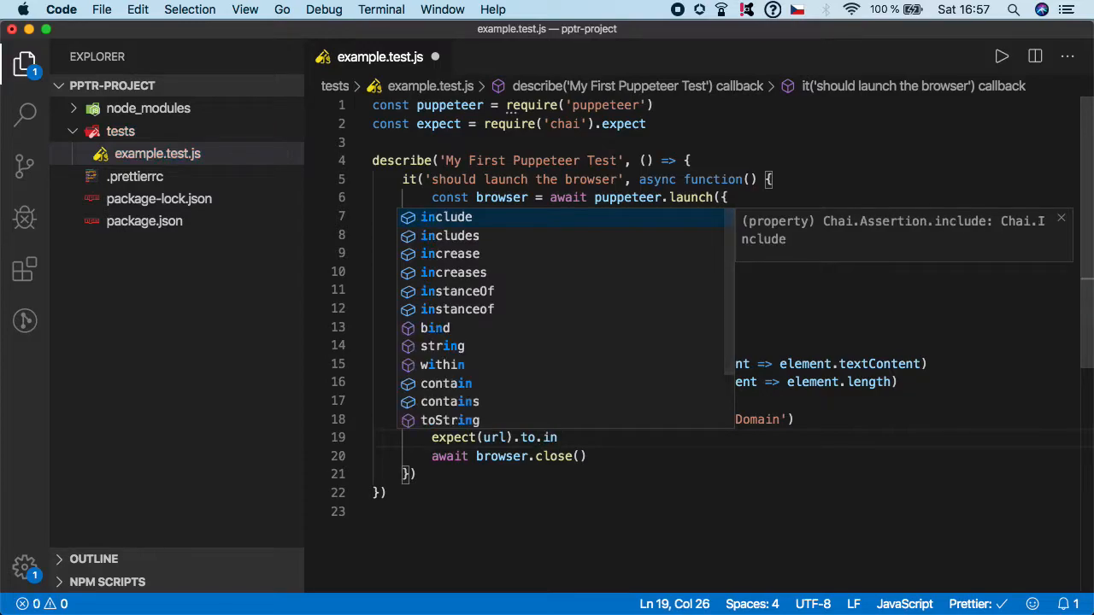
{"action": "key", "text": "Return"}
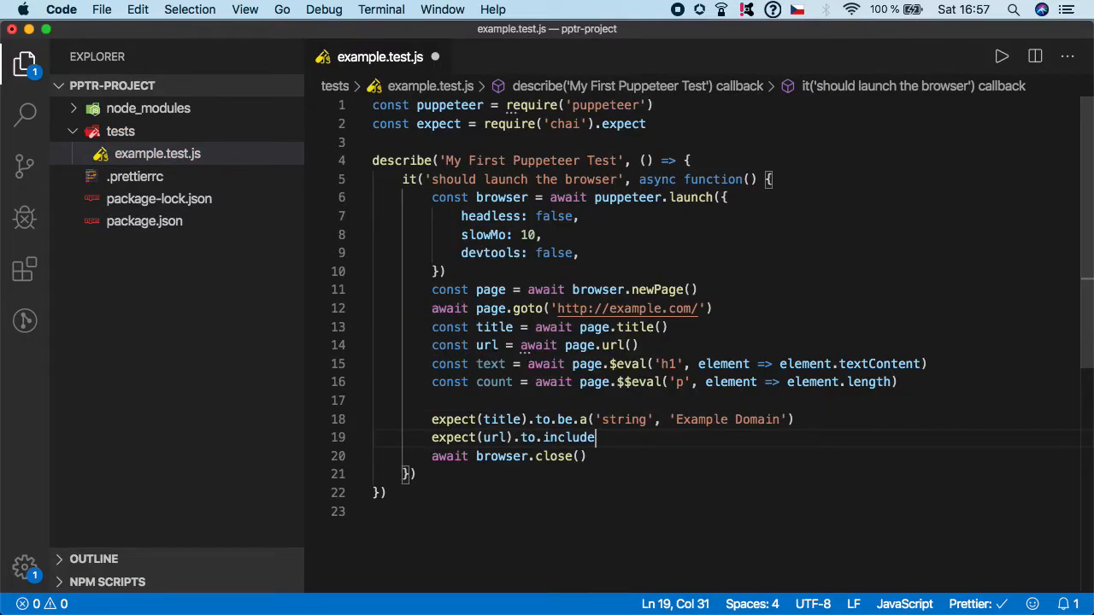
{"action": "type", "text": "(''"}
{"action": "key", "text": "Left"}
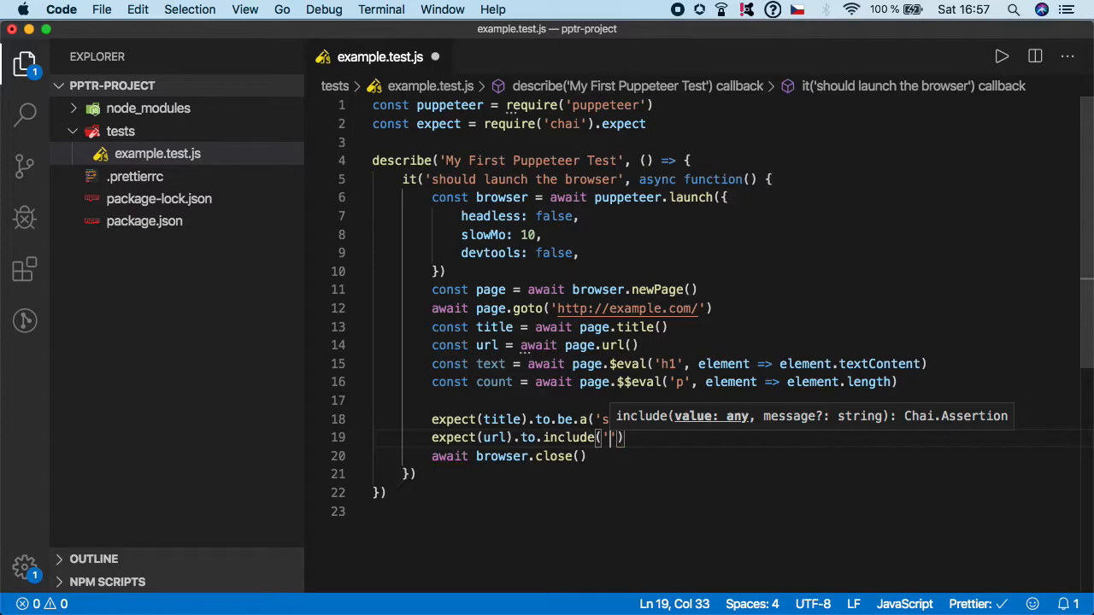
{"action": "type", "text": "example."}
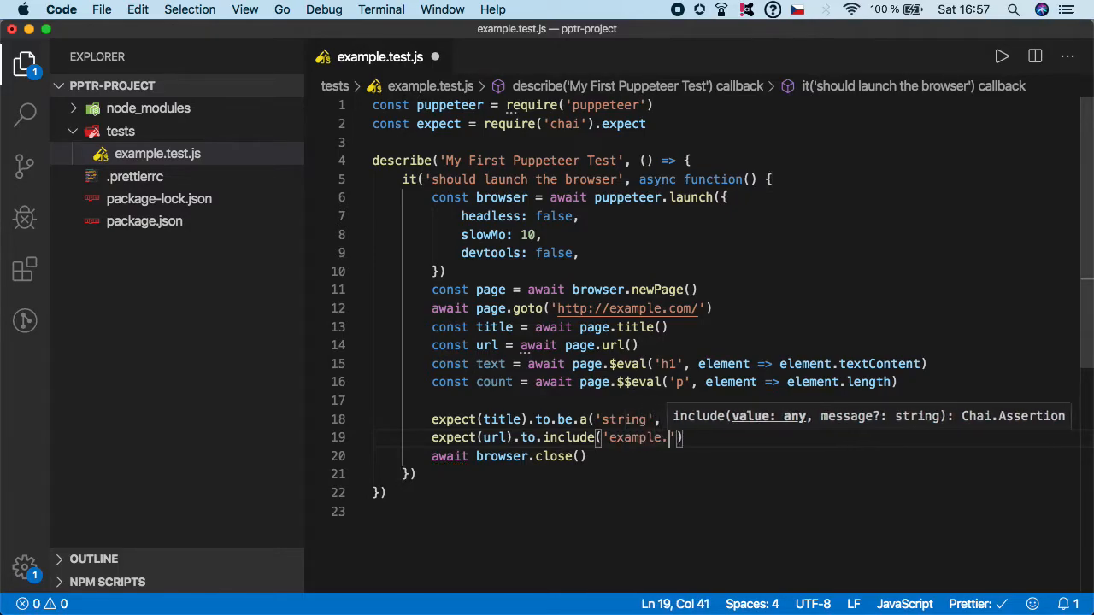
{"action": "type", "text": "ocm"}
{"action": "key", "text": "BackSpace"}
{"action": "key", "text": "BackSpace"}
{"action": "key", "text": "BackSpace"}
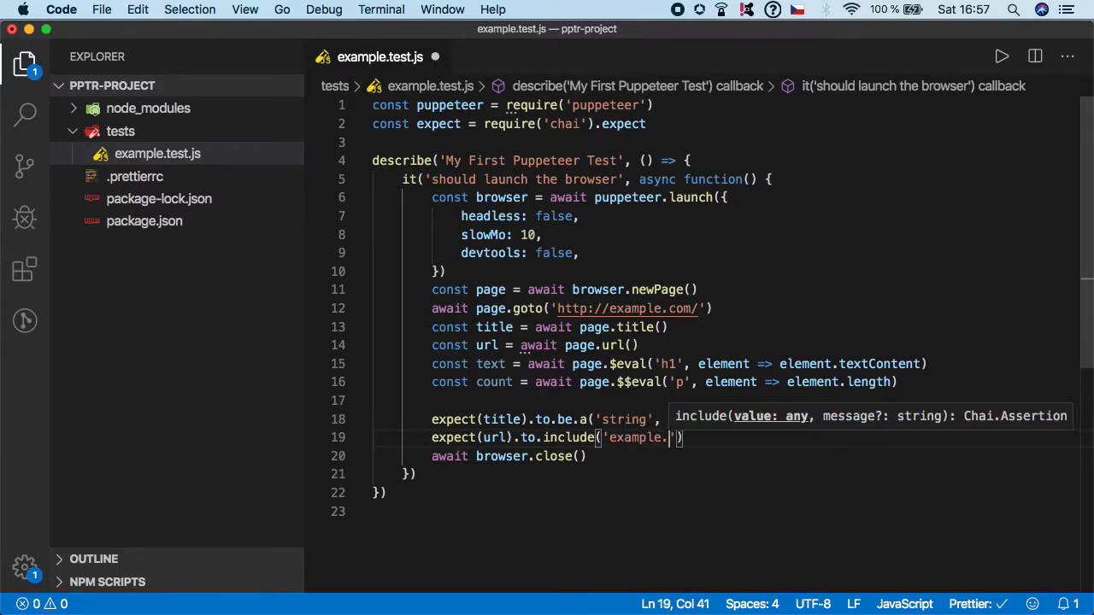
{"action": "type", "text": "com"}
{"action": "left_click", "coordinate": [559, 506]}
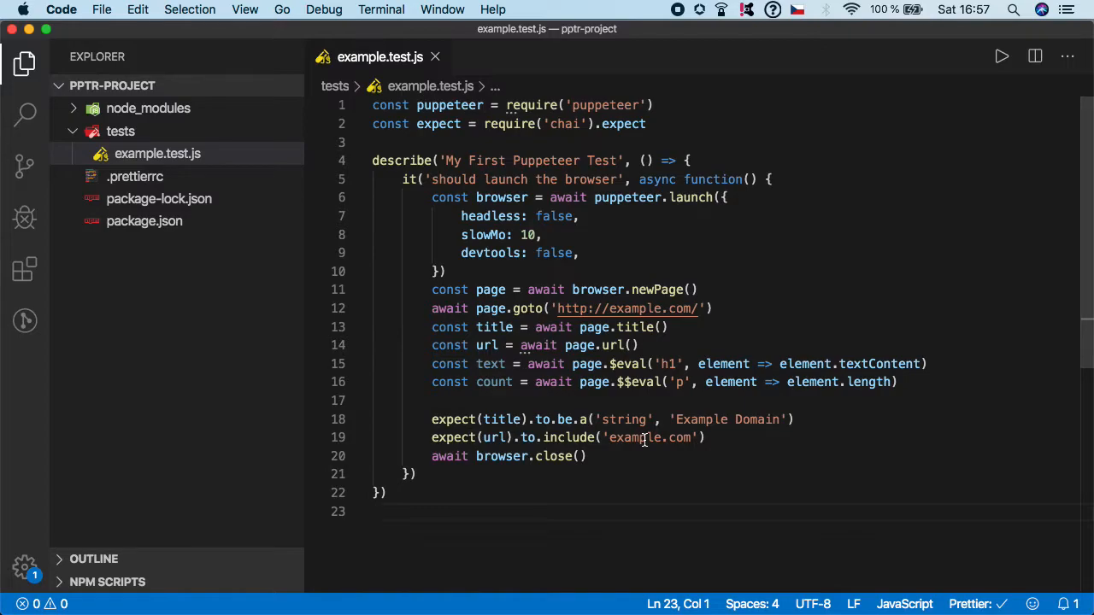
{"action": "left_click", "coordinate": [719, 437]}
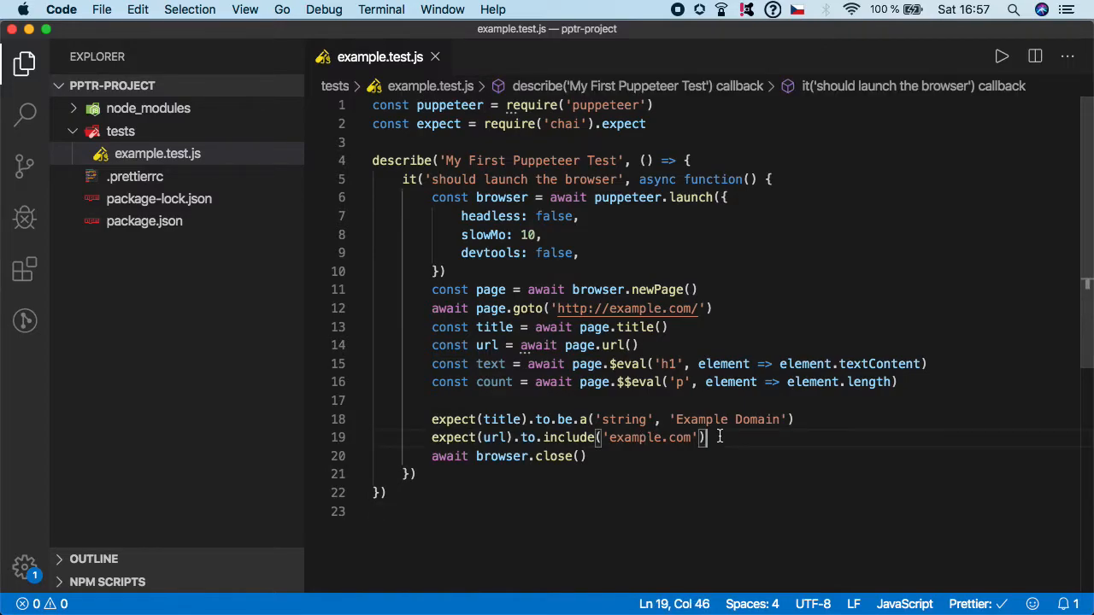
Write expect(text).to.be.a('string', 'Example Domain') as the third assertion.
{"action": "key", "text": "Return"}
{"action": "type", "text": "c"}
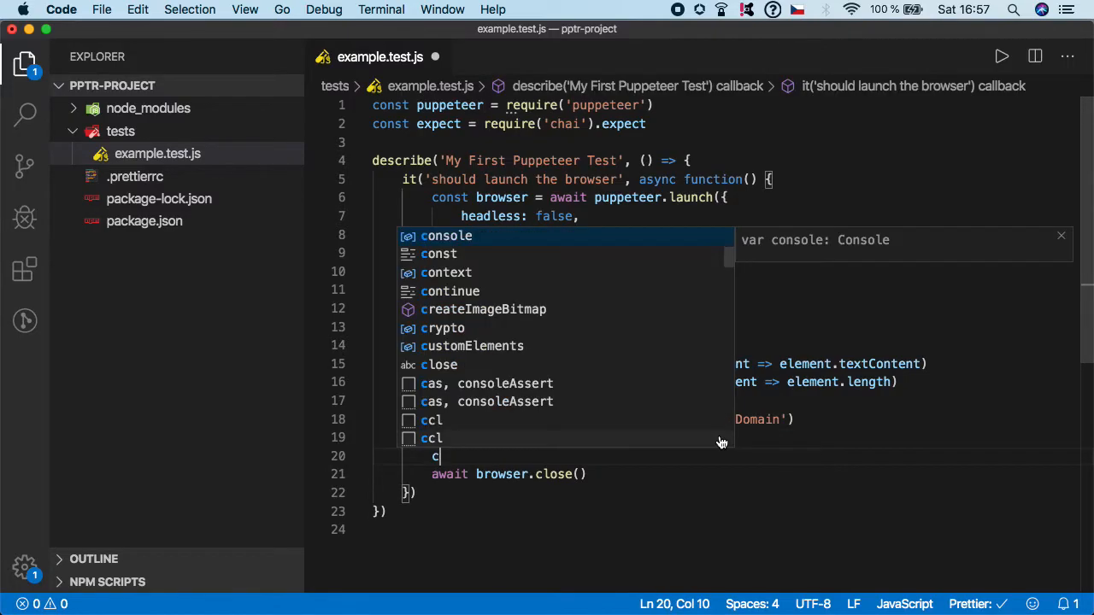
{"action": "key", "text": "BackSpace"}
{"action": "type", "text": "ex"}
{"action": "key", "text": "Return"}
{"action": "type", "text": "("}
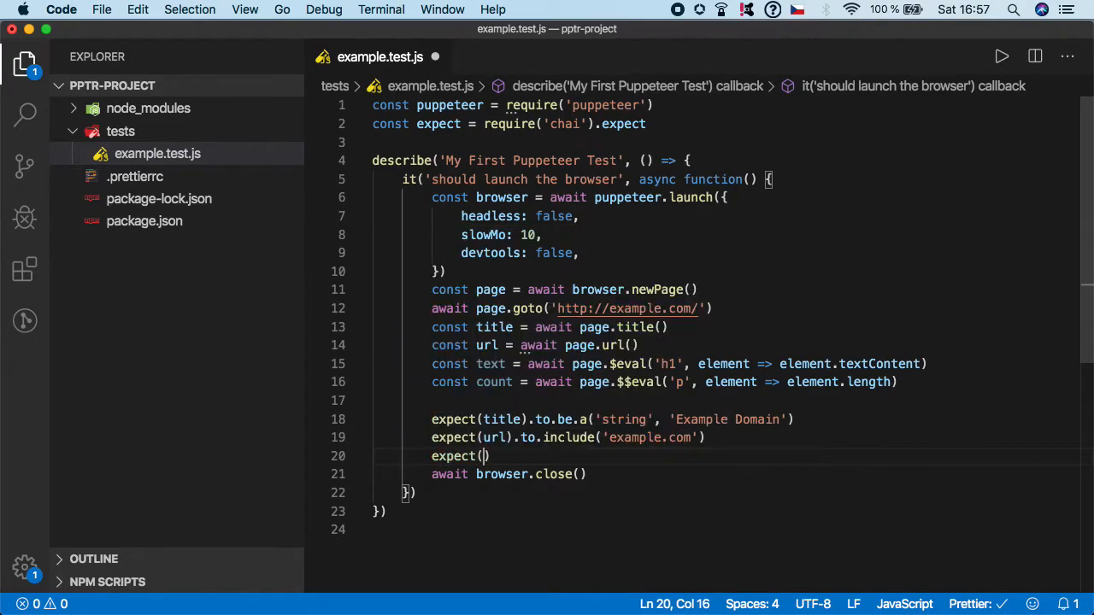
{"action": "type", "text": "text)"}
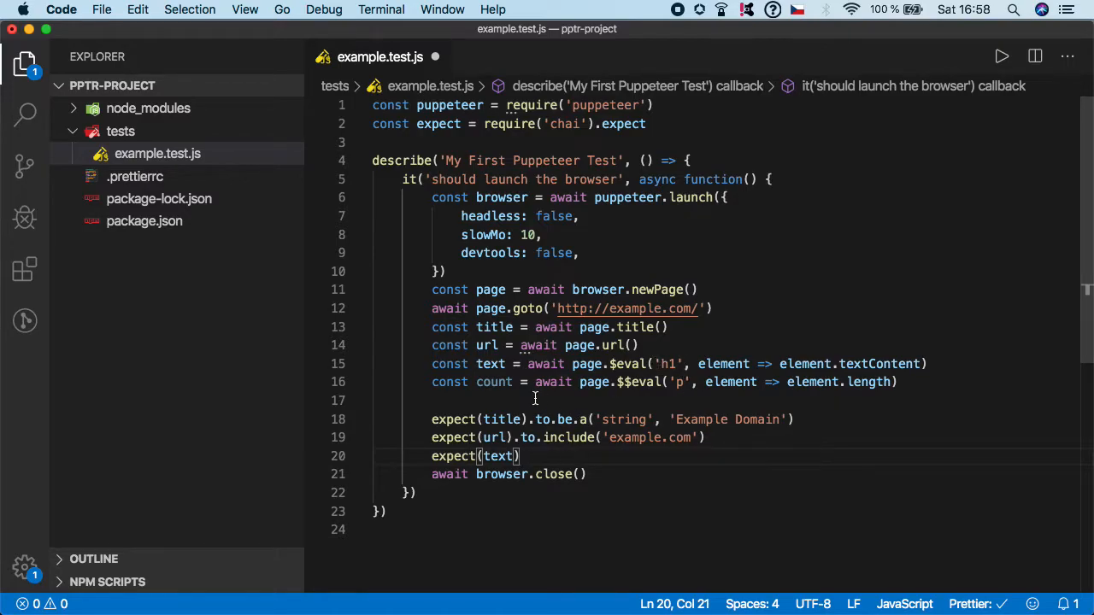
{"action": "mouse_move", "coordinate": [565, 420]}
{"action": "type", "text": ".t"}
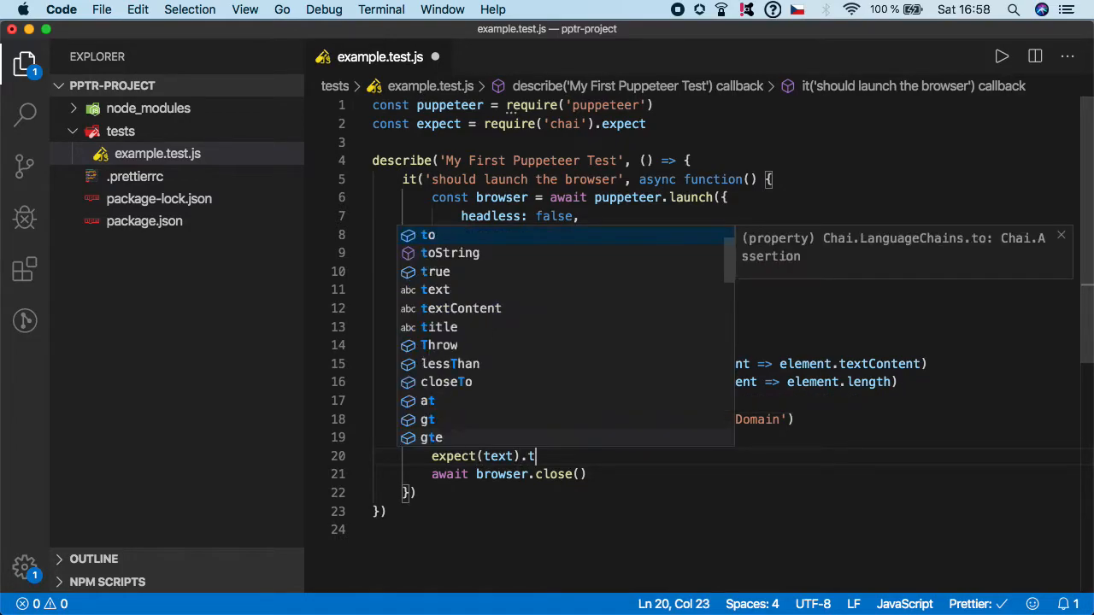
{"action": "type", "text": "o.be.a('"}
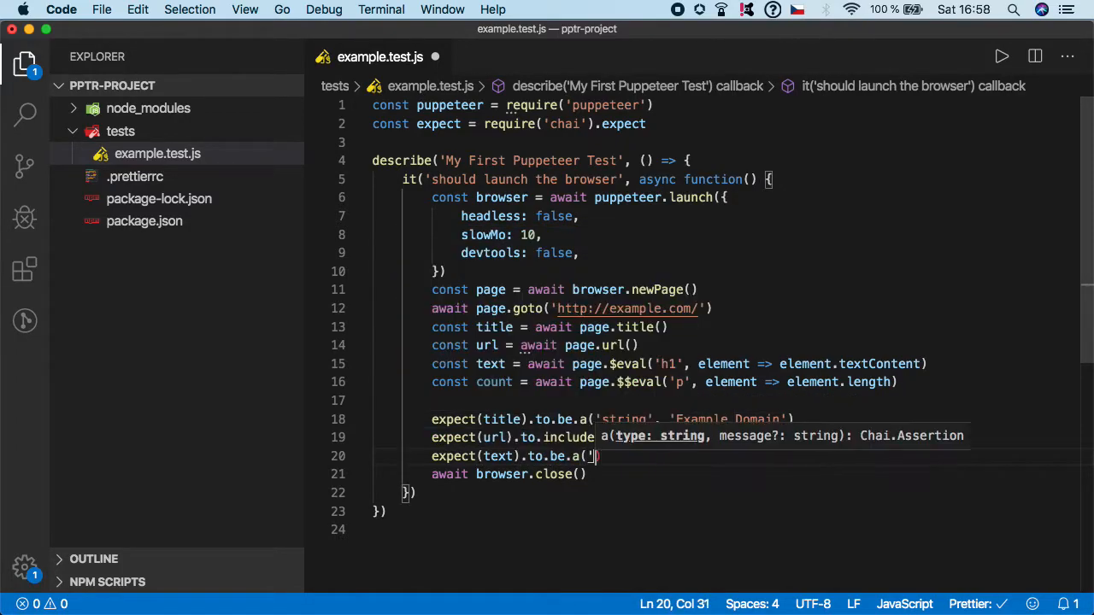
{"action": "type", "text": "string'"}
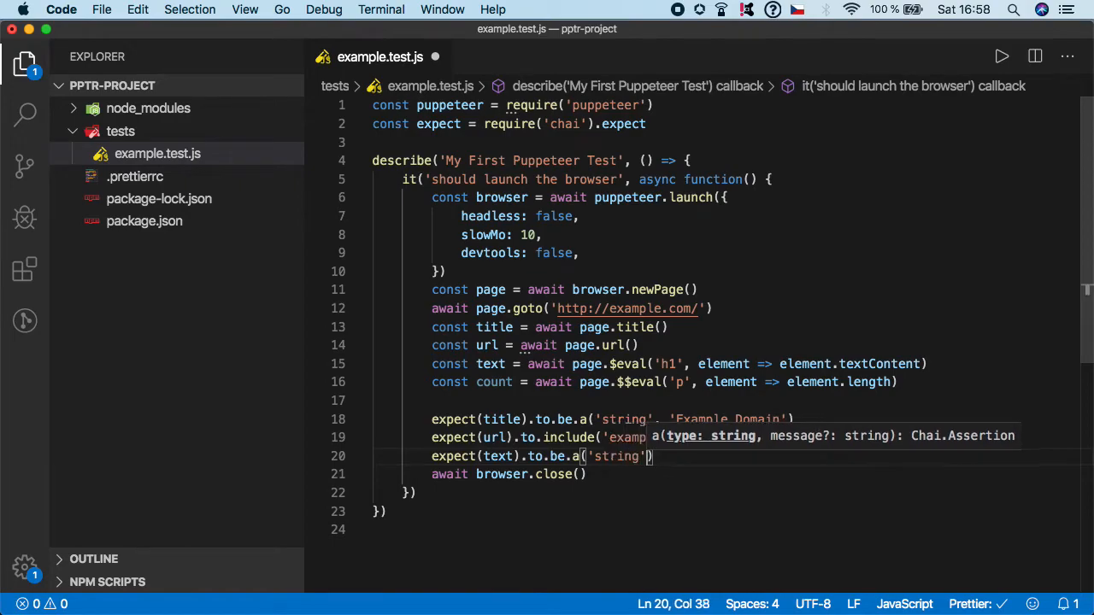
{"action": "type", "text": ", '"}
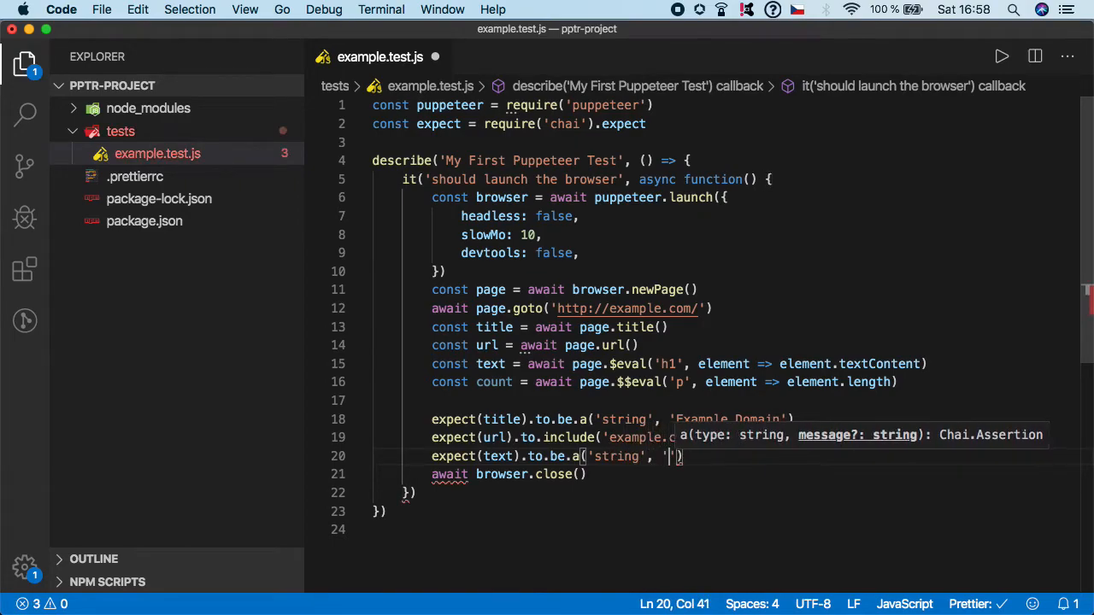
{"action": "type", "text": "Example"}
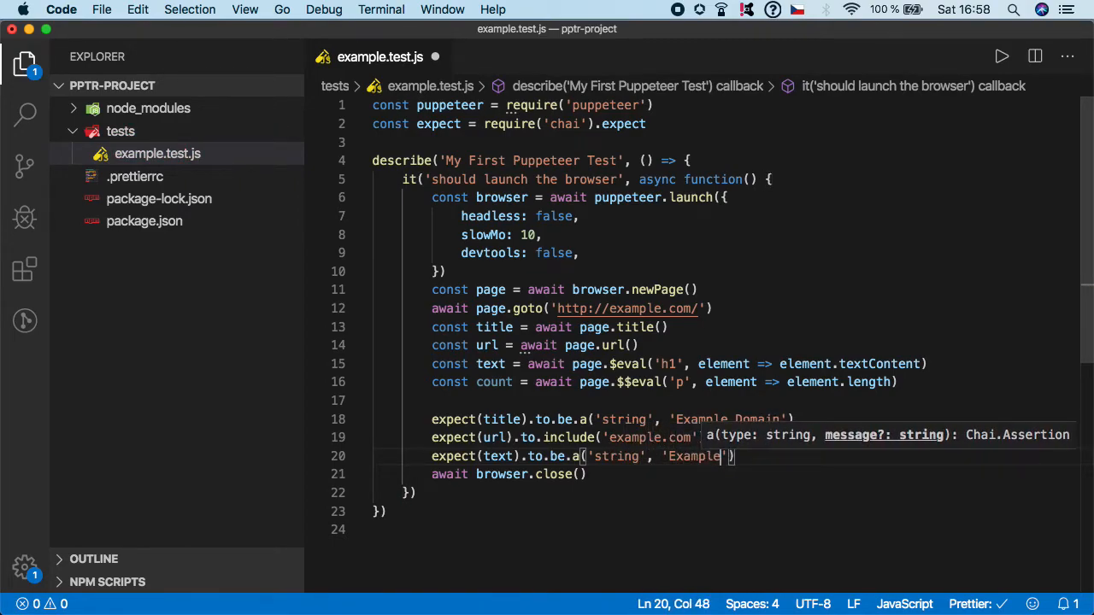
{"action": "type", "text": " Domain"}
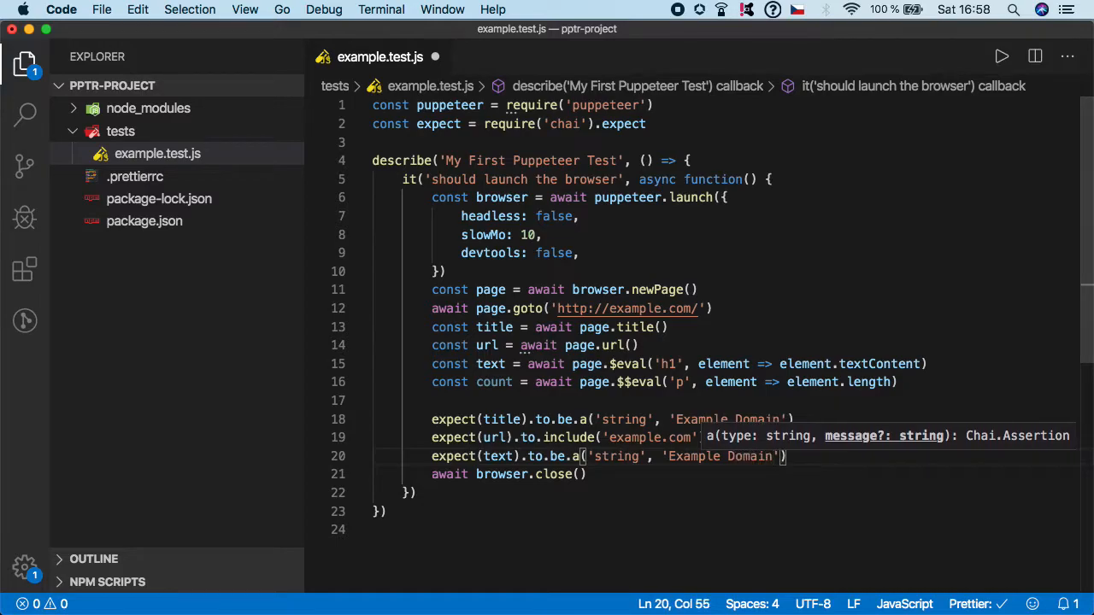
{"action": "type", "text": "')"}
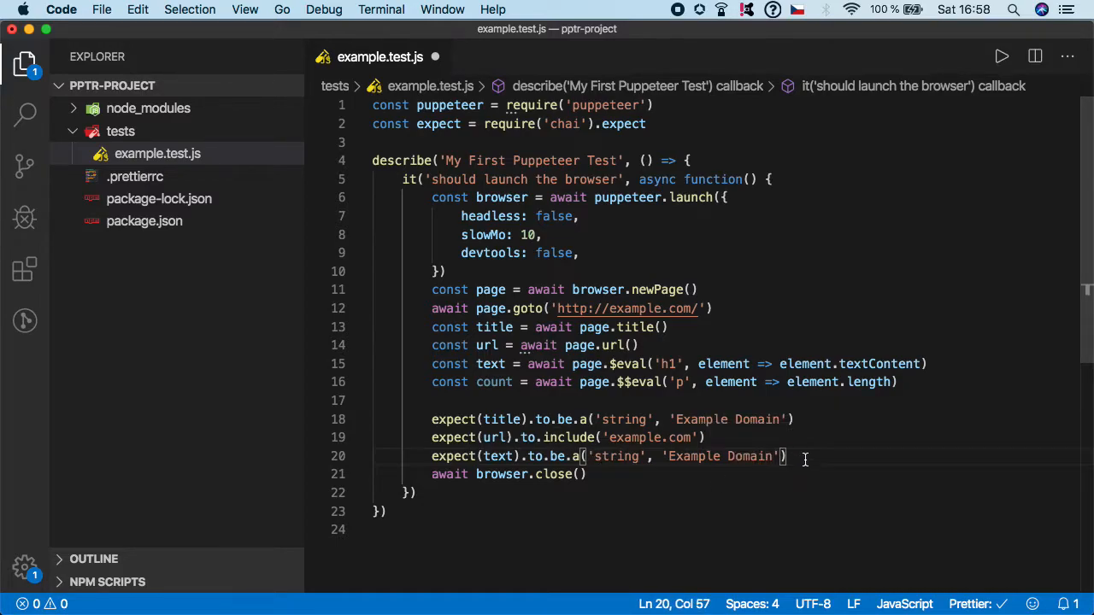
{"action": "left_click", "coordinate": [492, 382]}
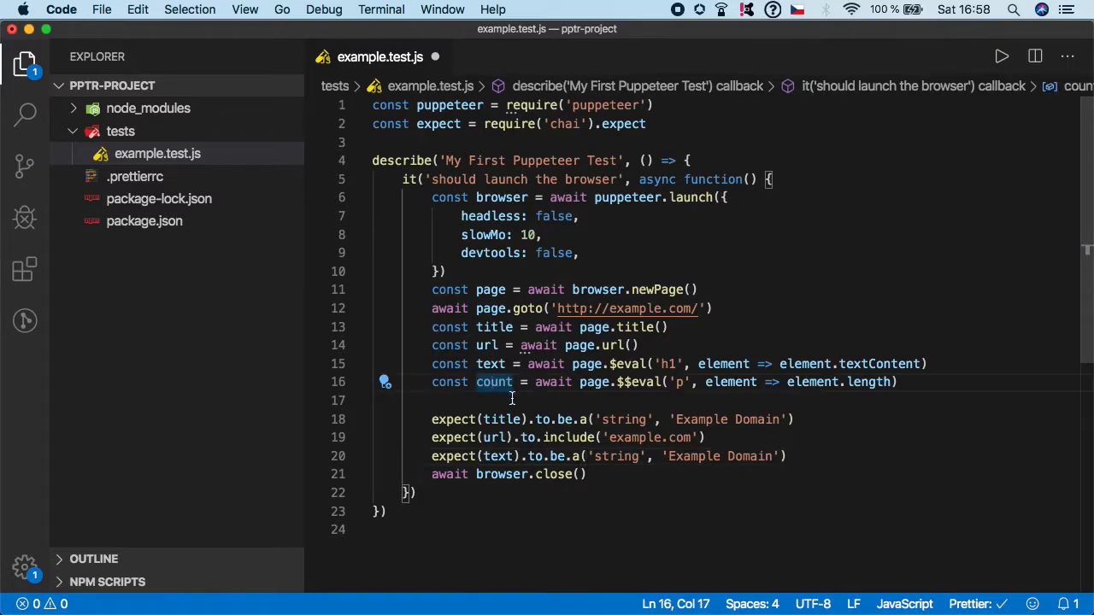
{"action": "left_click", "coordinate": [512, 400]}
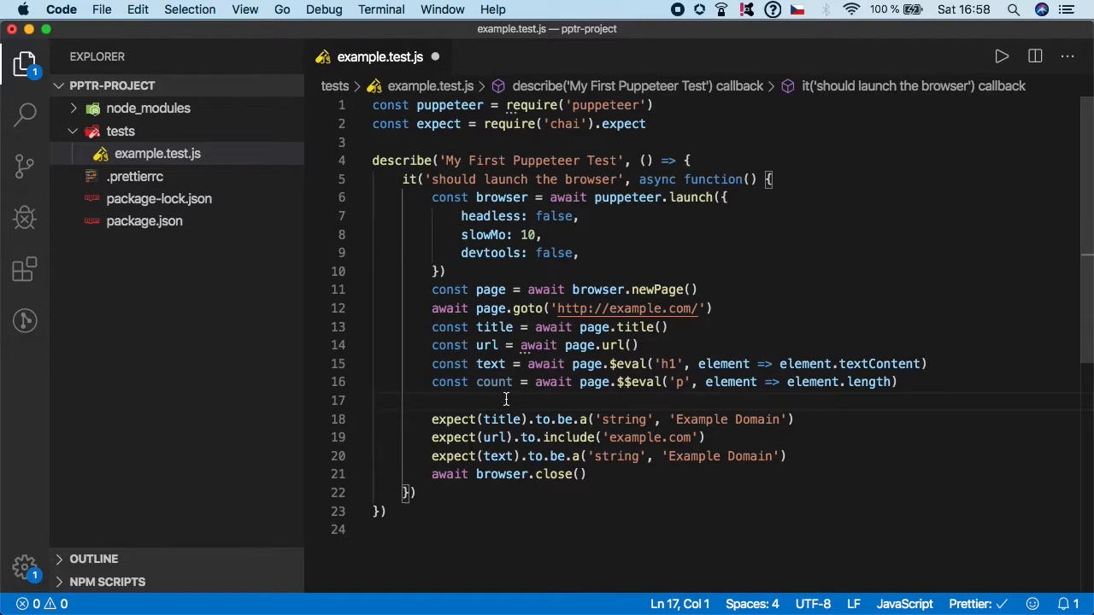
Write expect(count).to.equal(2) as the fourth assertion and save the test file.
{"action": "left_click", "coordinate": [817, 455]}
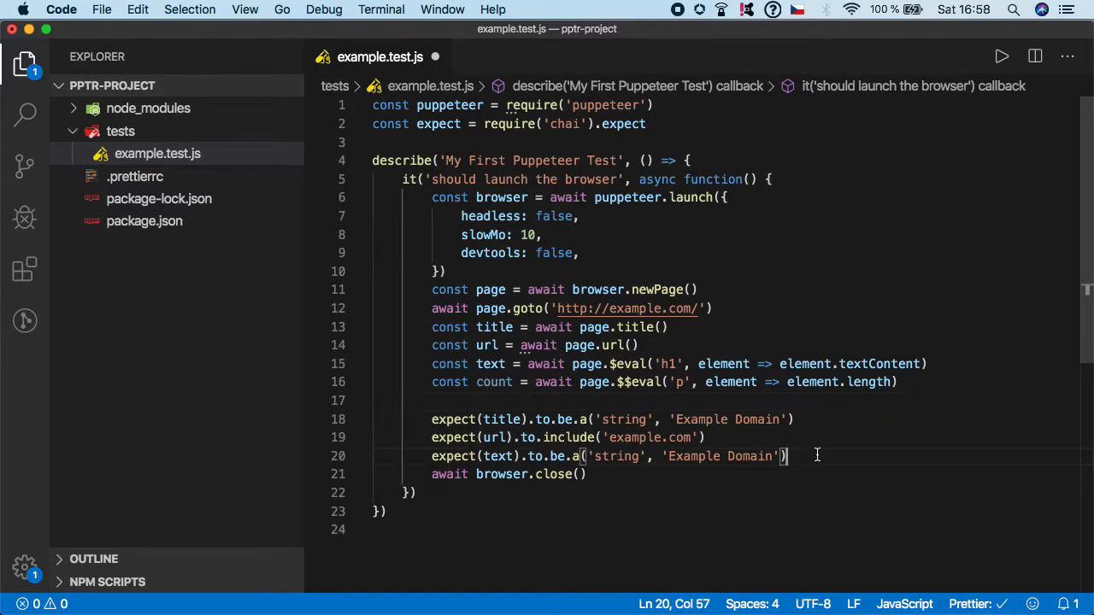
{"action": "key", "text": "Return"}
{"action": "type", "text": "exp"}
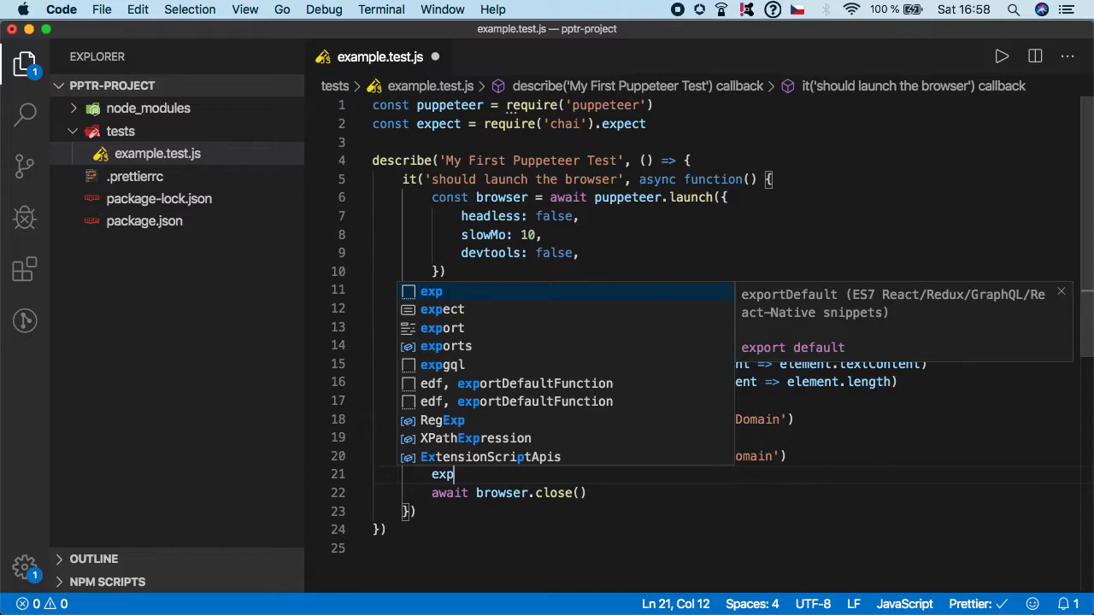
{"action": "key", "text": "Down"}
{"action": "key", "text": "Return"}
{"action": "type", "text": "(c"}
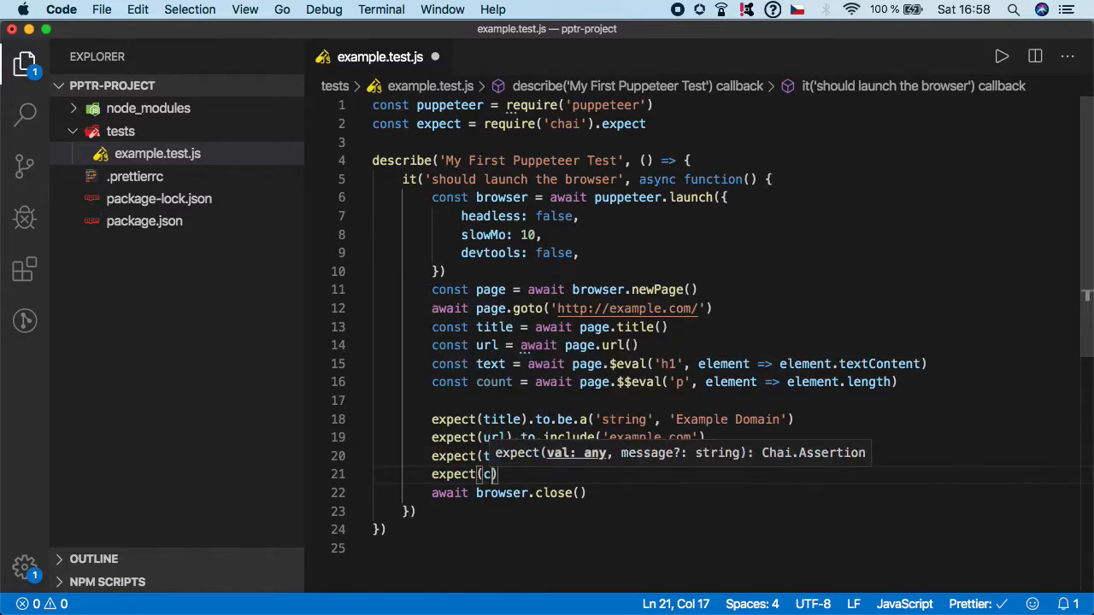
{"action": "type", "text": "ount)"}
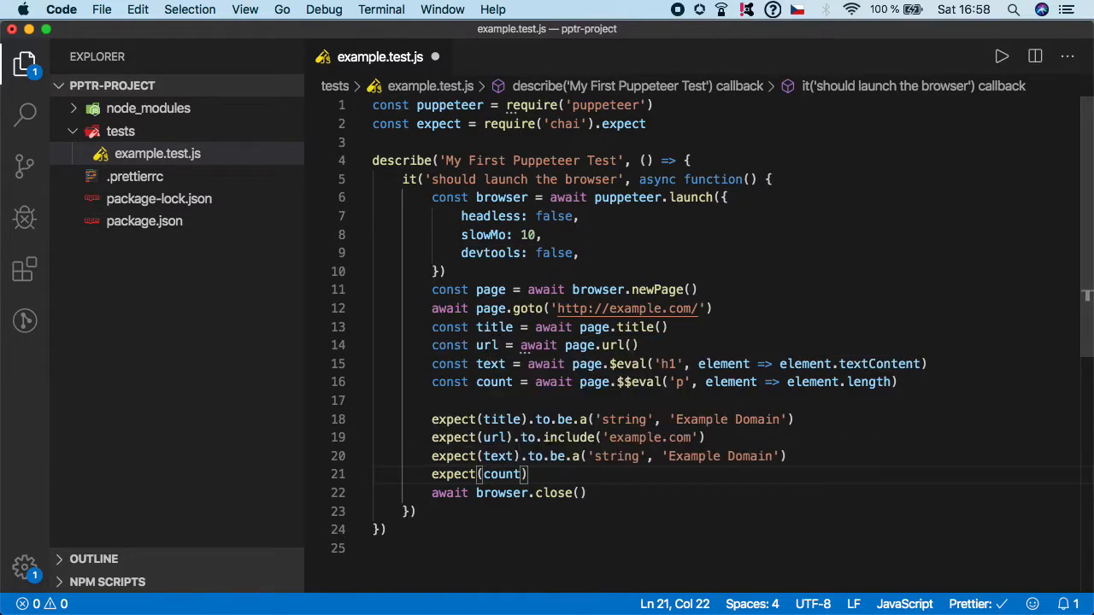
{"action": "type", "text": ".to.e"}
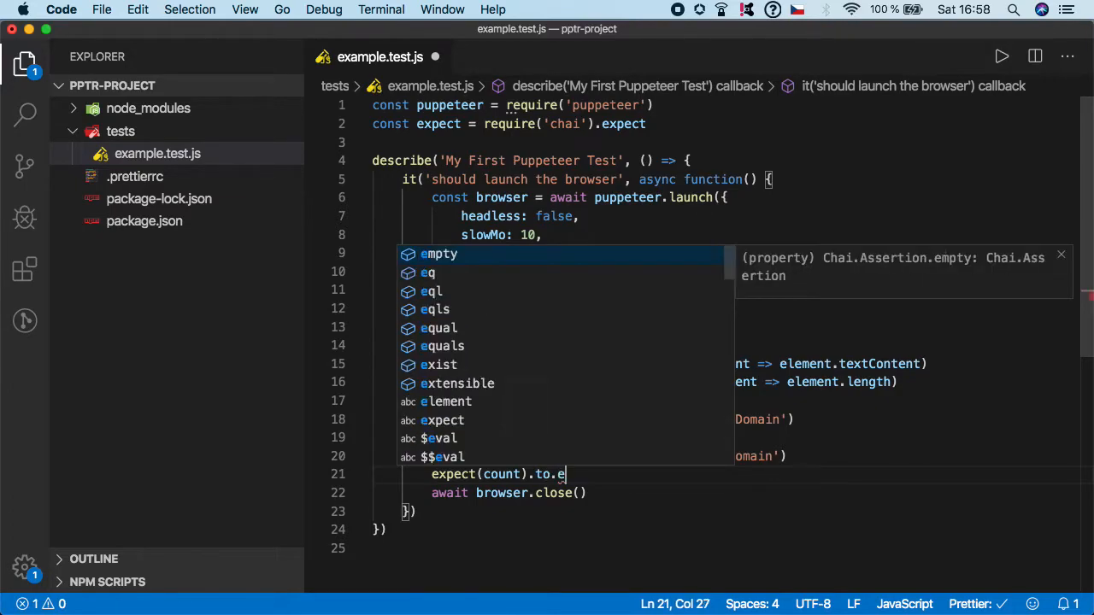
{"action": "type", "text": "q"}
{"action": "key", "text": "Return"}
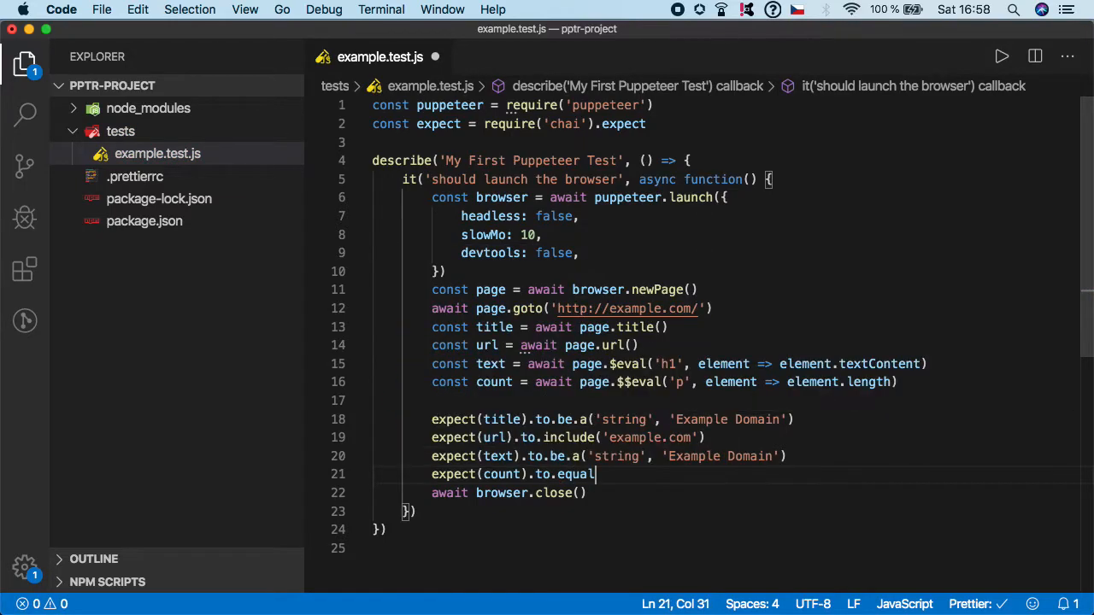
{"action": "type", "text": "("}
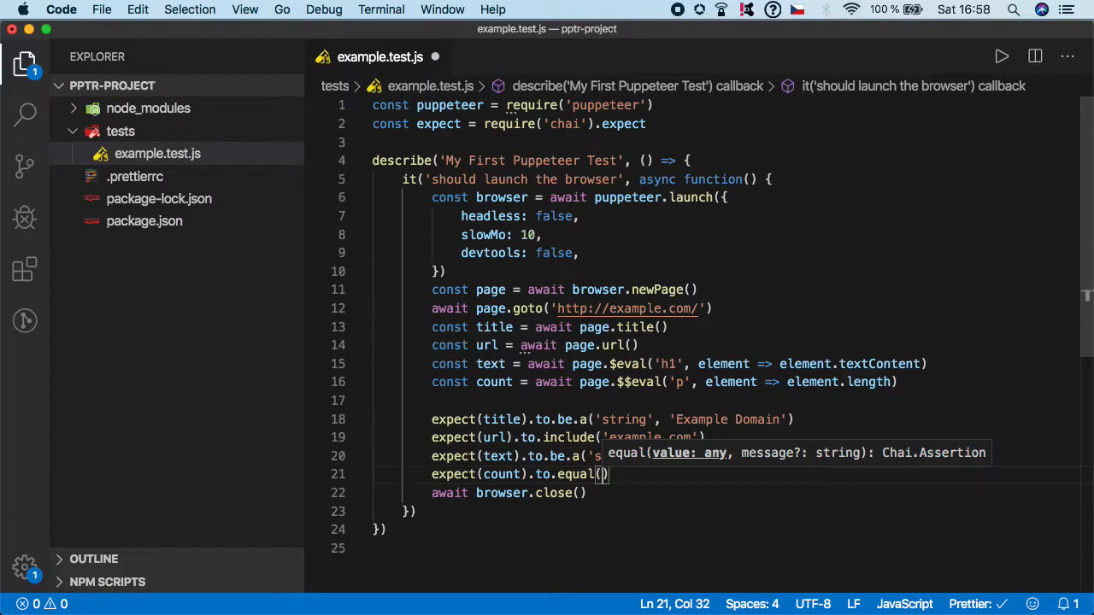
{"action": "type", "text": "2"}
{"action": "key", "text": "super+s"}
{"action": "left_click", "coordinate": [705, 547]}
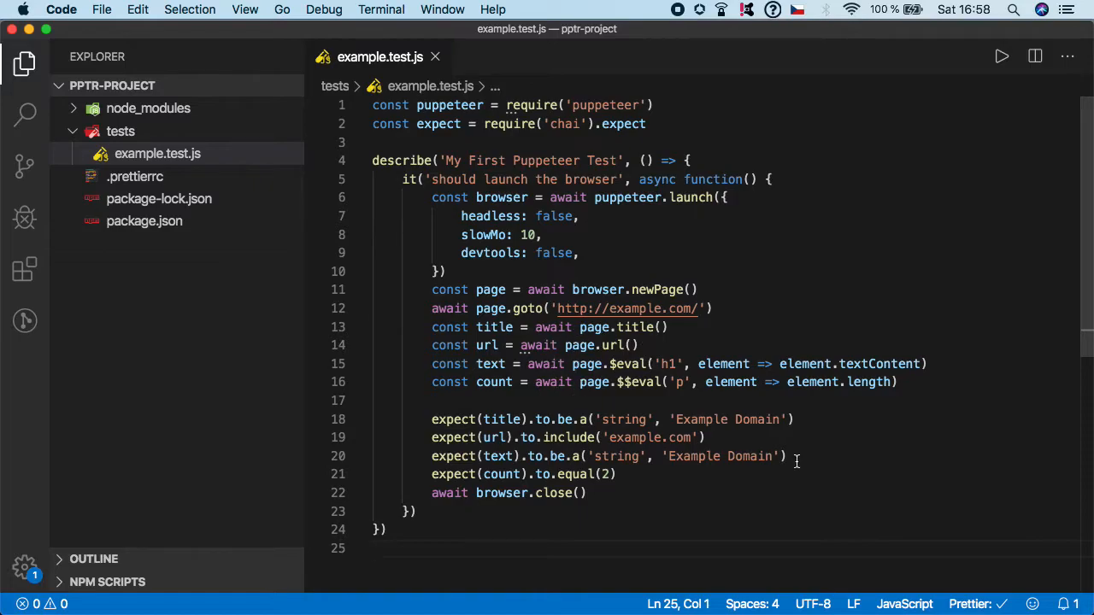
Run npm run test in the terminal, allow Chromium network access, and see 1 passing.
{"action": "key", "text": "ctrl+grave"}
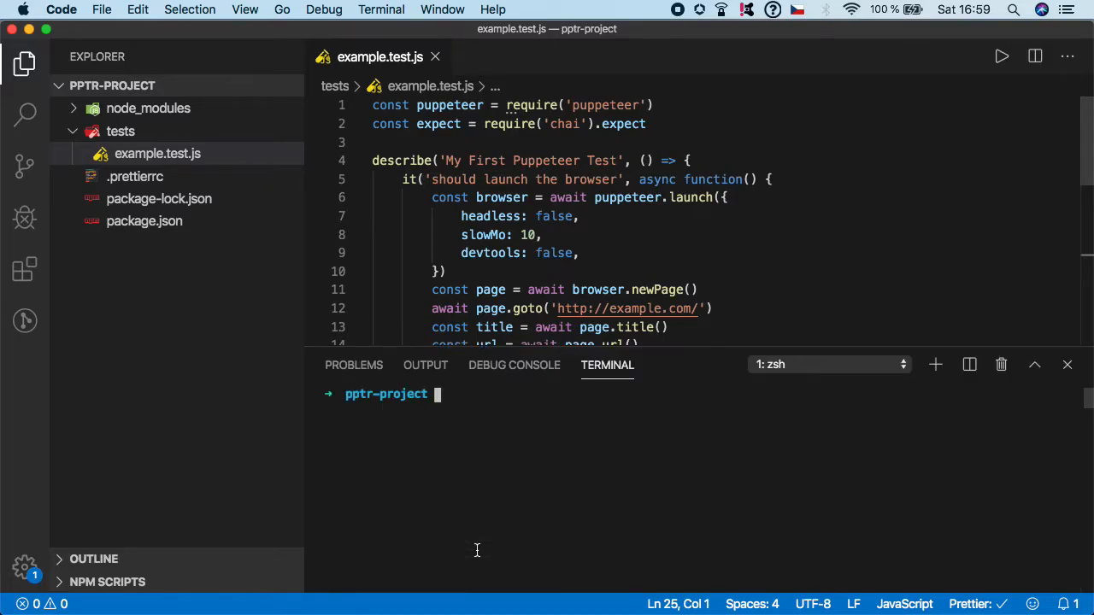
{"action": "type", "text": "npm run tes"}
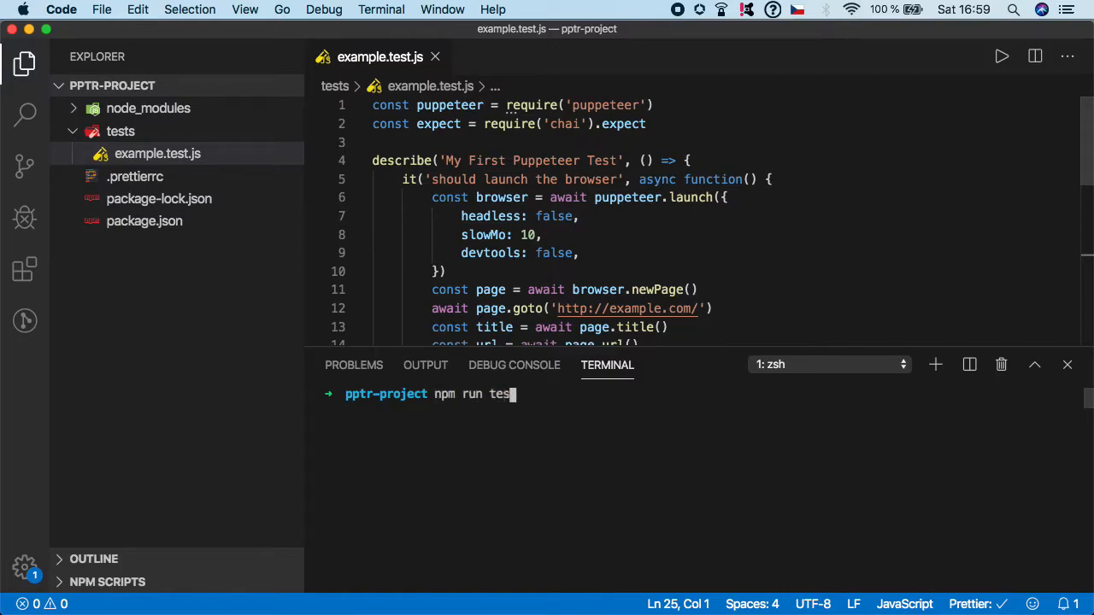
{"action": "type", "text": "t"}
{"action": "key", "text": "Return"}
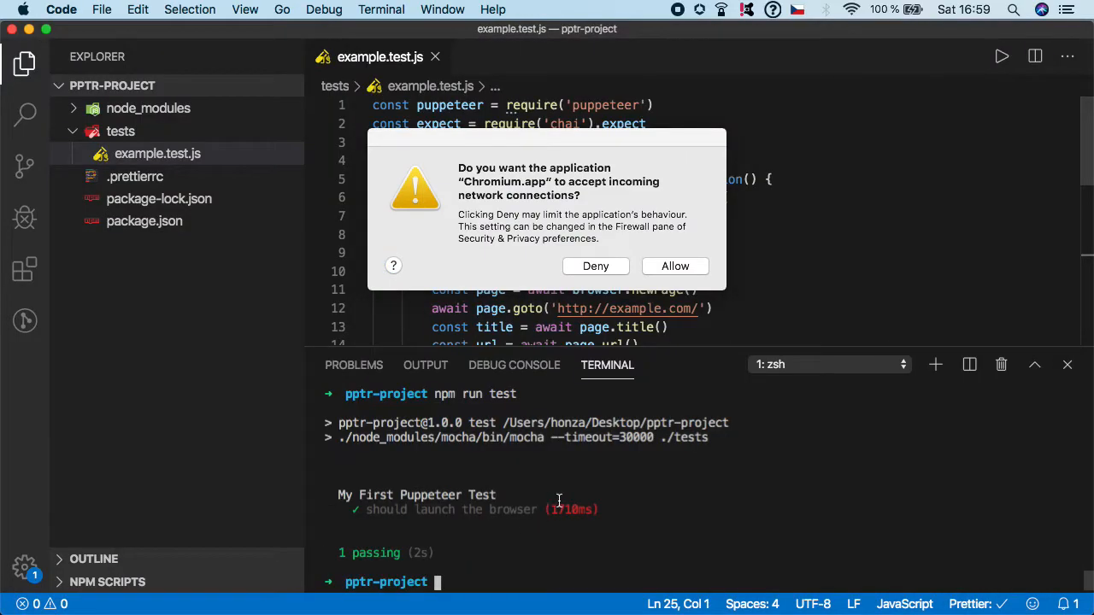
{"action": "left_click", "coordinate": [675, 268]}
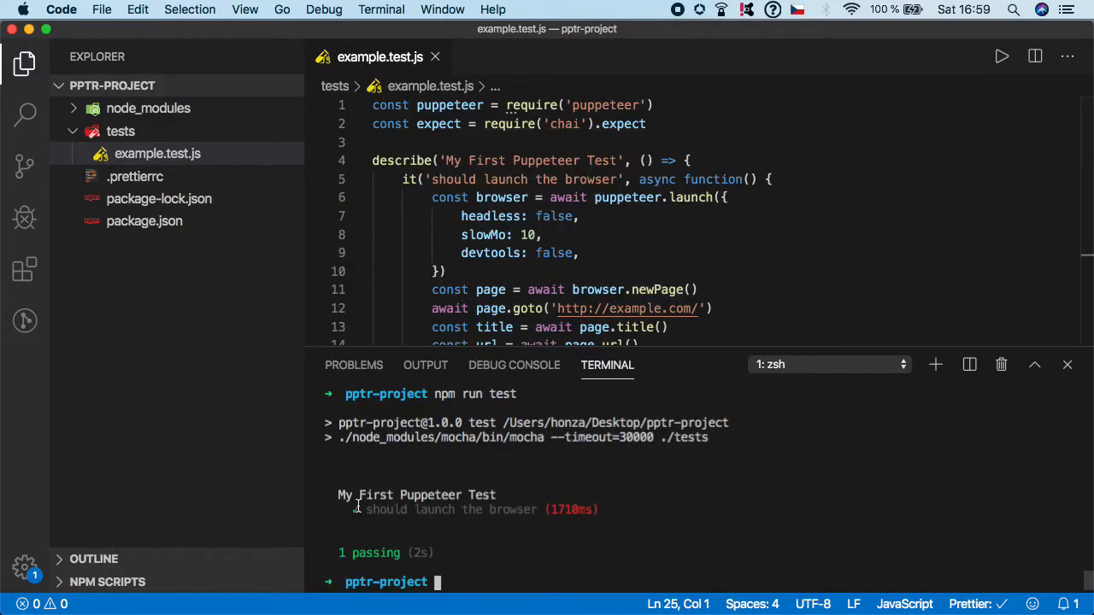
{"action": "type", "text": "cle"}
{"action": "type", "text": "ar"}
{"action": "key", "text": "Return"}
{"action": "key", "text": "ctrl+grave"}
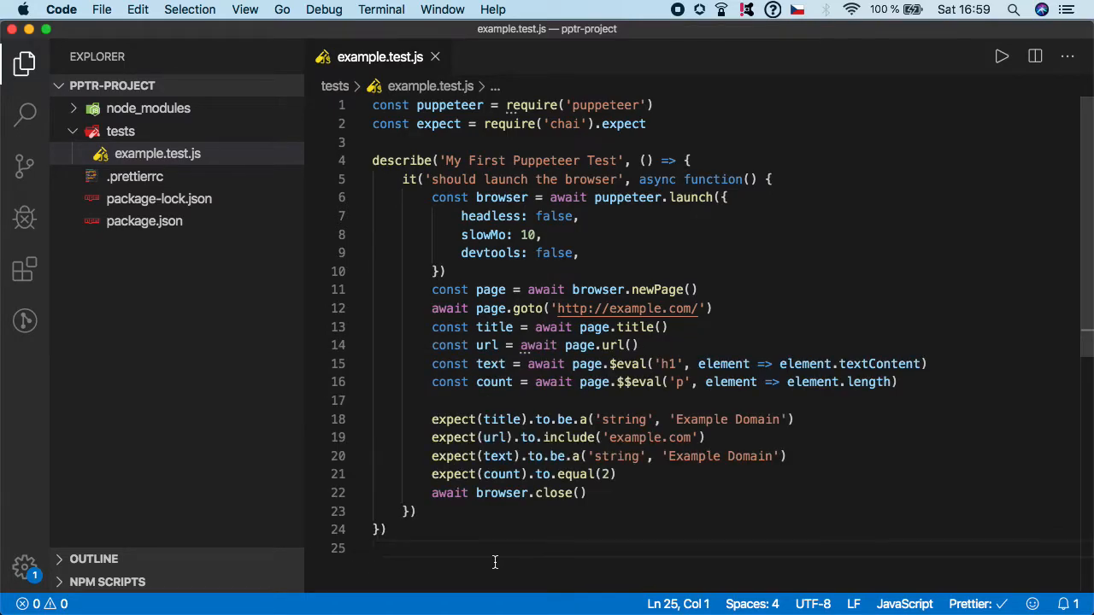
Change the launch option headless from false to true and save the file.
{"action": "left_click", "coordinate": [576, 216]}
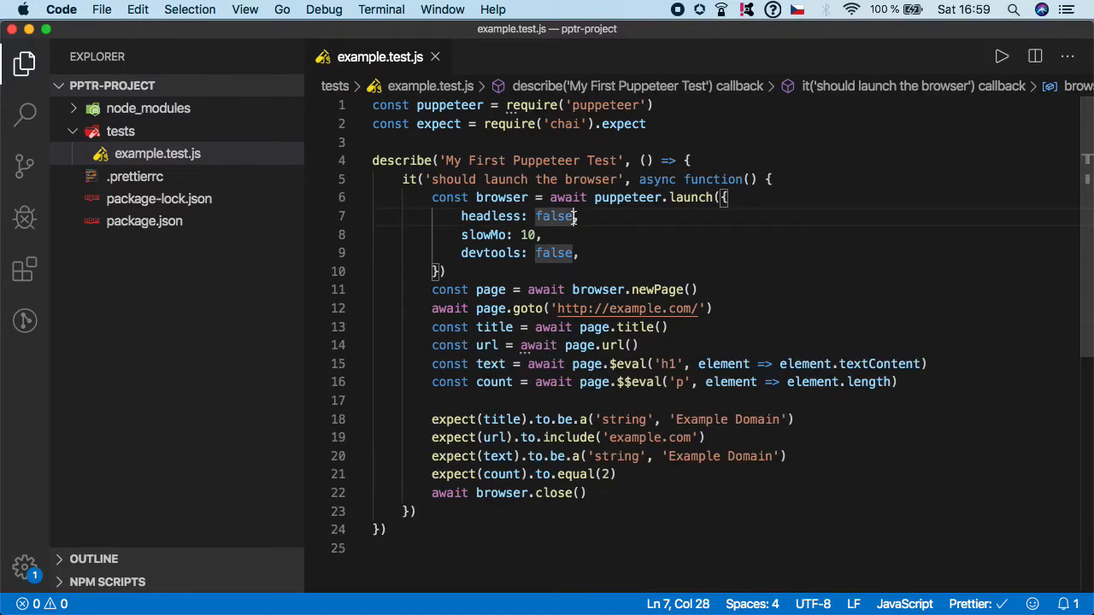
{"action": "key", "text": "BackSpace"}
{"action": "key", "text": "BackSpace"}
{"action": "key", "text": "BackSpace"}
{"action": "key", "text": "BackSpace"}
{"action": "key", "text": "BackSpace"}
{"action": "type", "text": "true"}
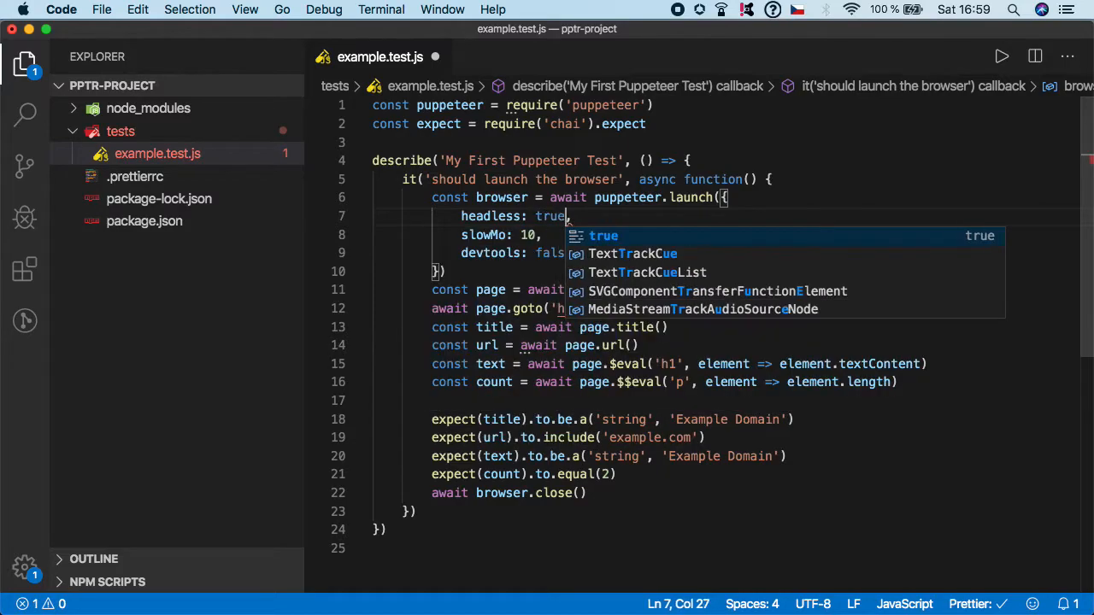
{"action": "key", "text": "super+s"}
{"action": "left_click", "coordinate": [524, 564]}
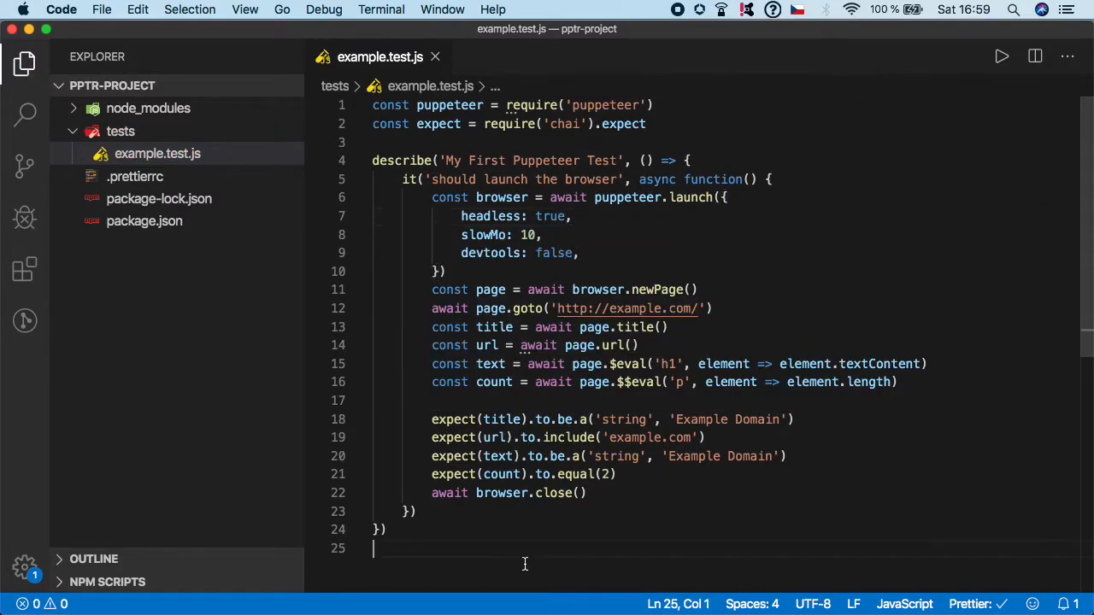
Rerun npm run test in headless mode several times, confirming 1 passing, then clear the terminal.
{"action": "key", "text": "ctrl+grave"}
{"action": "type", "text": "clear"}
{"action": "key", "text": "Return"}
{"action": "type", "text": "npm run test"}
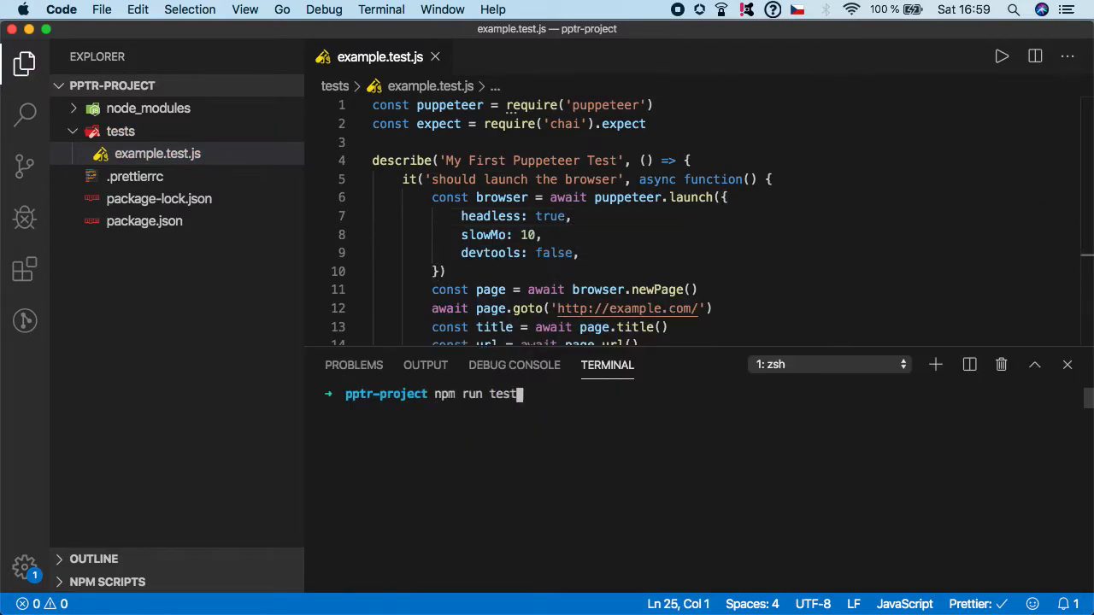
{"action": "key", "text": "Return"}
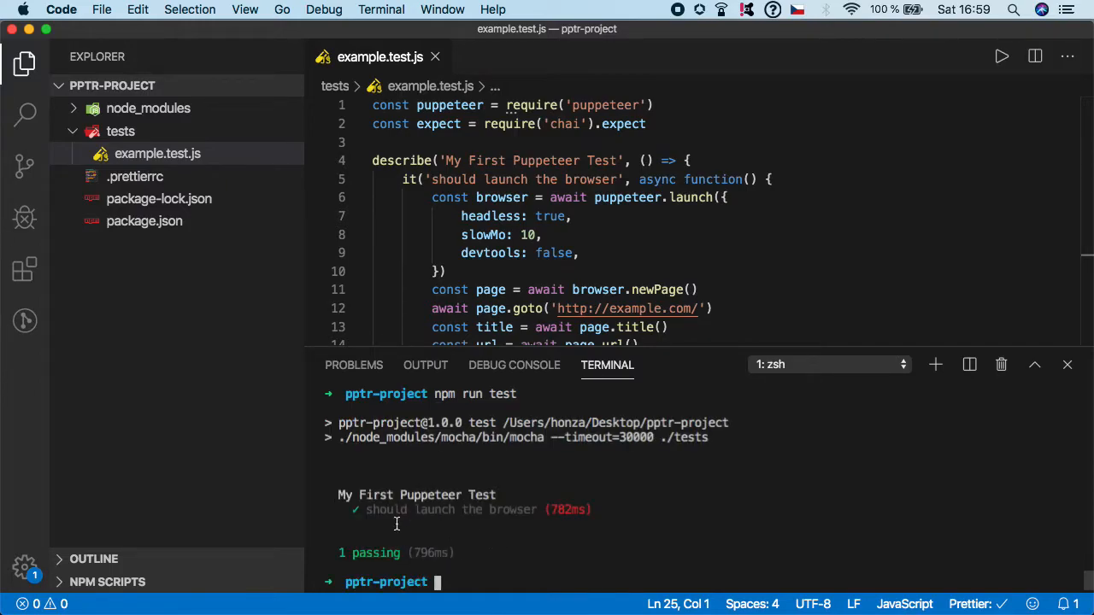
{"action": "type", "text": "npm run test"}
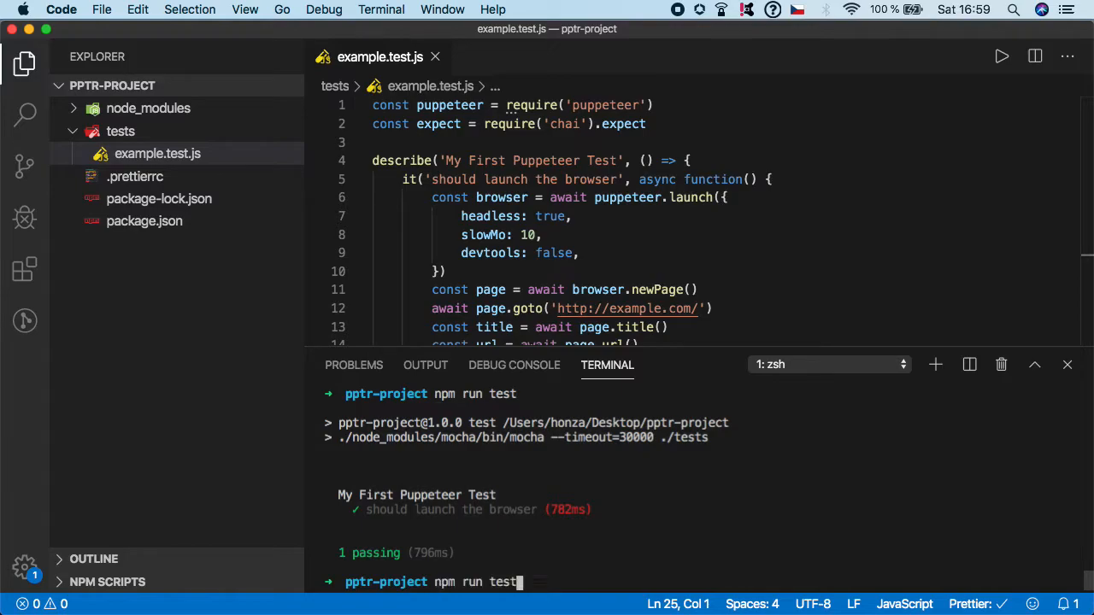
{"action": "key", "text": "Return"}
{"action": "key", "text": "Up"}
{"action": "key", "text": "Return"}
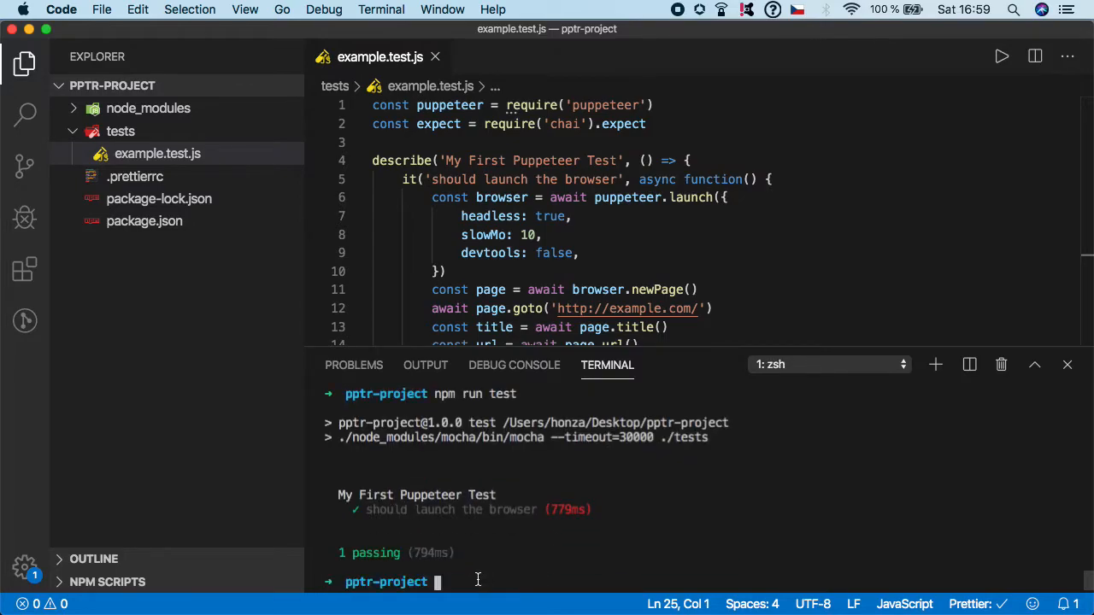
{"action": "type", "text": "clear"}
{"action": "key", "text": "Return"}
{"action": "key", "text": "ctrl+grave"}
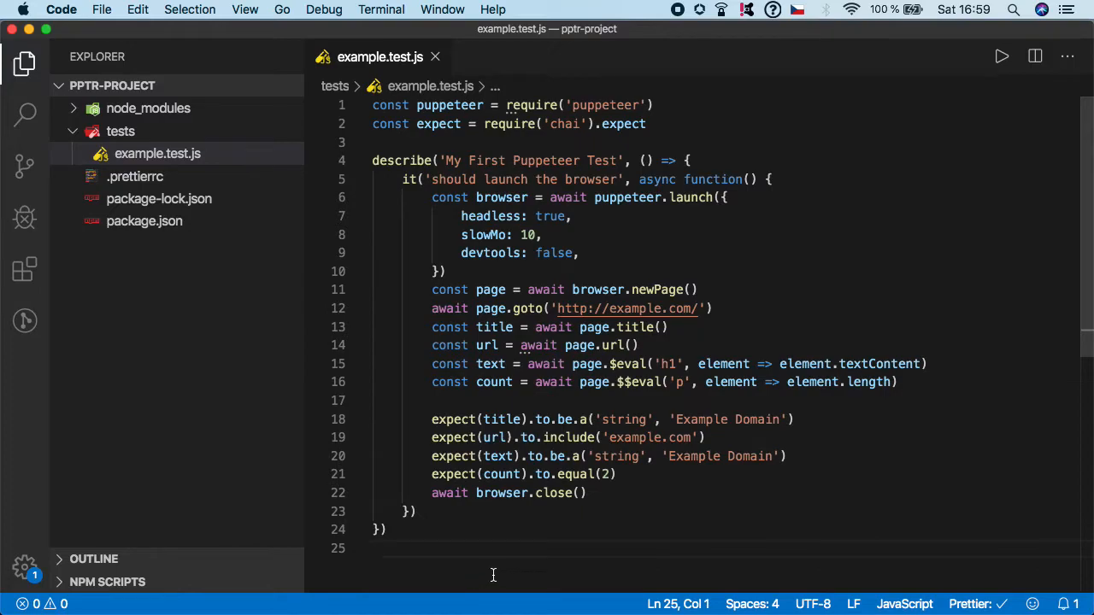